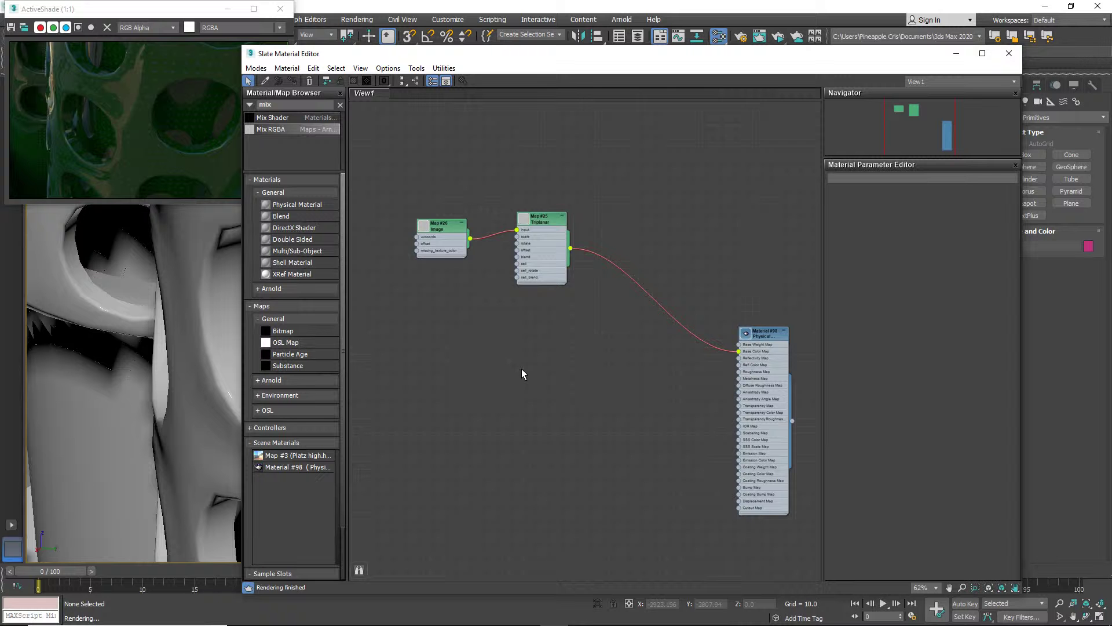
# Add a Curvature map from a 'curv' search and wire it into Material #98's Base Color Map.
pyautogui.moveTo(521, 368); pyautogui.dragTo(546, 364, button='middle')
pyautogui.rightClick(585, 366)
pyautogui.click(513, 318)
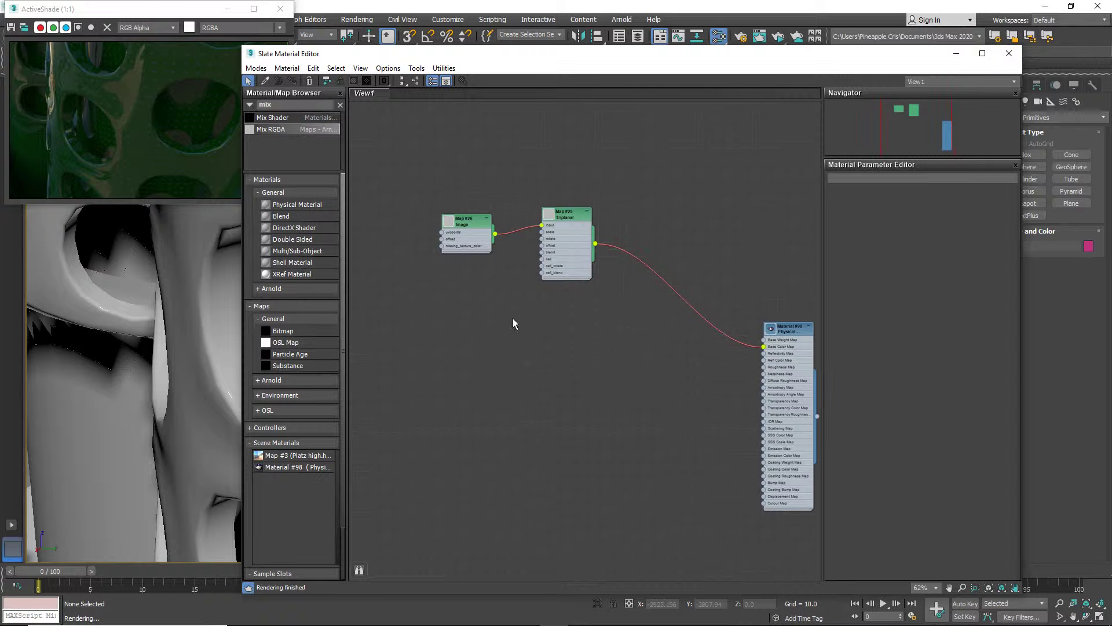
pyautogui.click(294, 106)
pyautogui.write('curv')
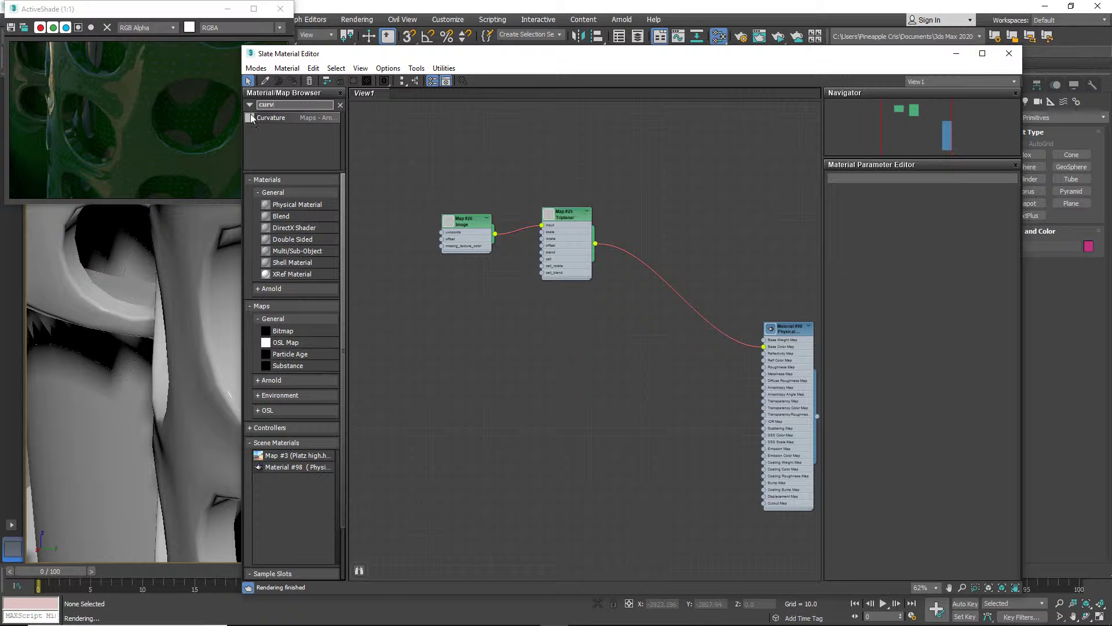
pyautogui.moveTo(265, 120); pyautogui.dragTo(562, 351)
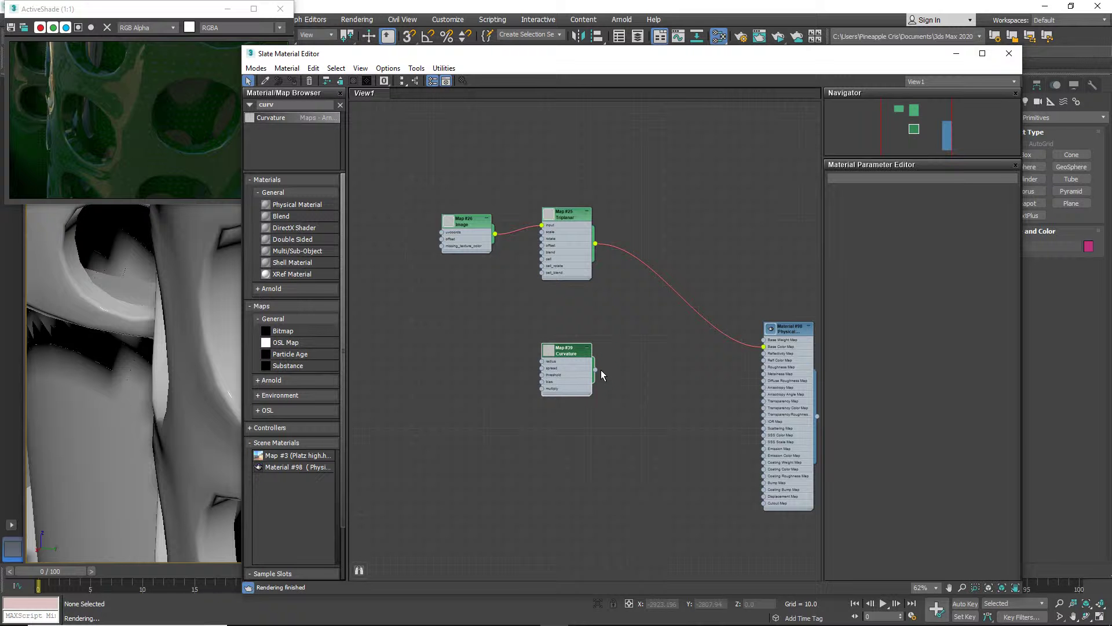
pyautogui.moveTo(644, 371); pyautogui.dragTo(766, 346)
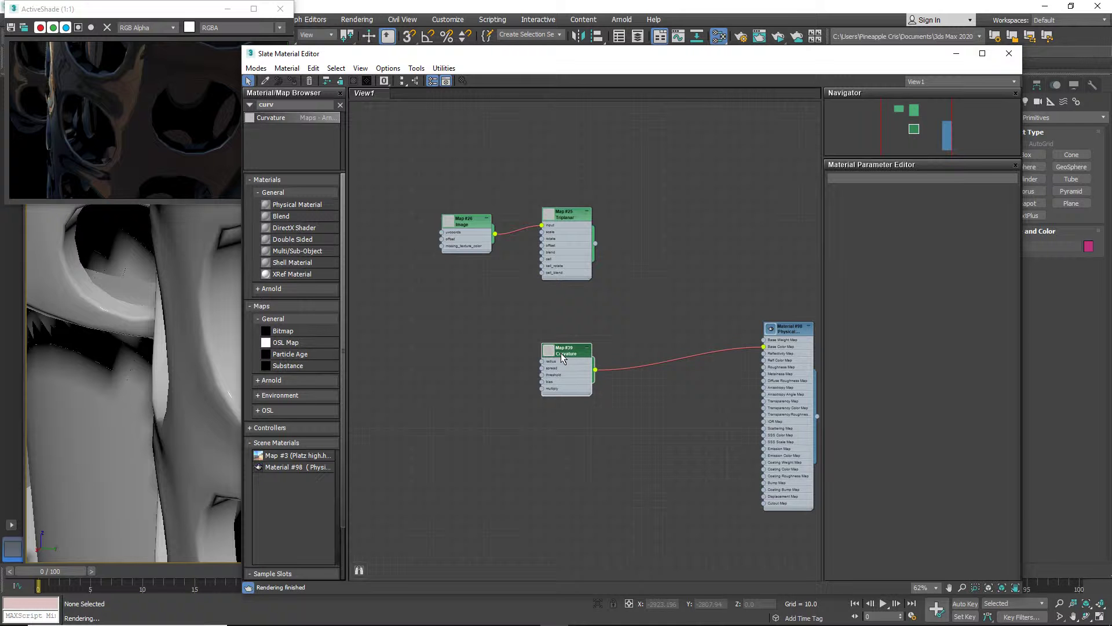
pyautogui.moveTo(561, 353); pyautogui.dragTo(629, 329)
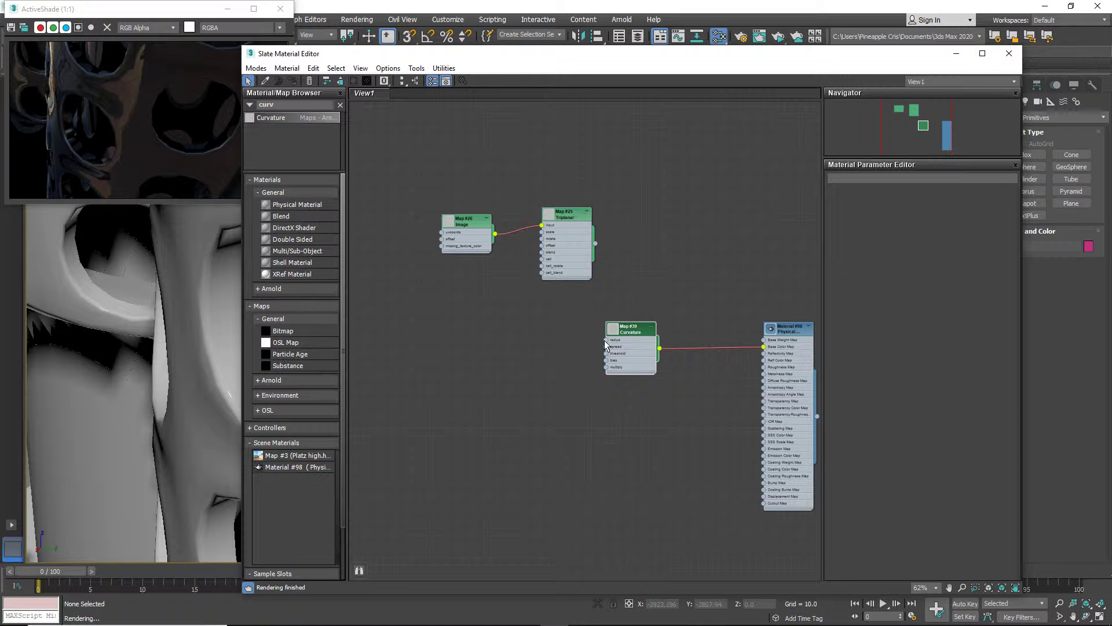
# Add an OSL Noise map from a 'noise' search and connect its Out to Curvature's radius.
pyautogui.click(278, 105)
pyautogui.write('noise')
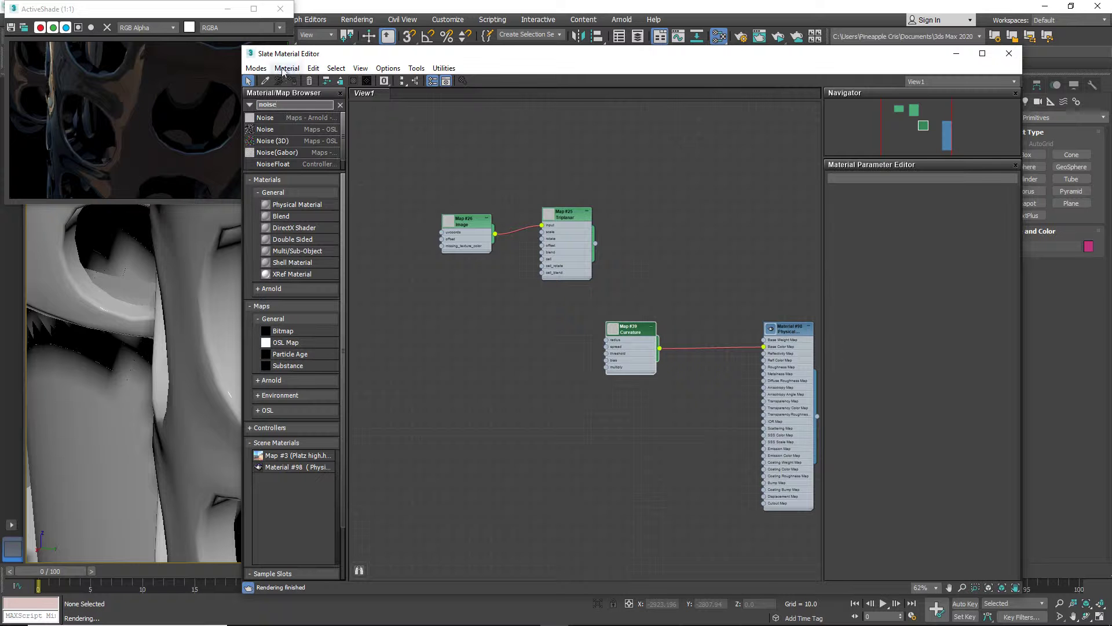
pyautogui.moveTo(266, 131); pyautogui.dragTo(451, 329)
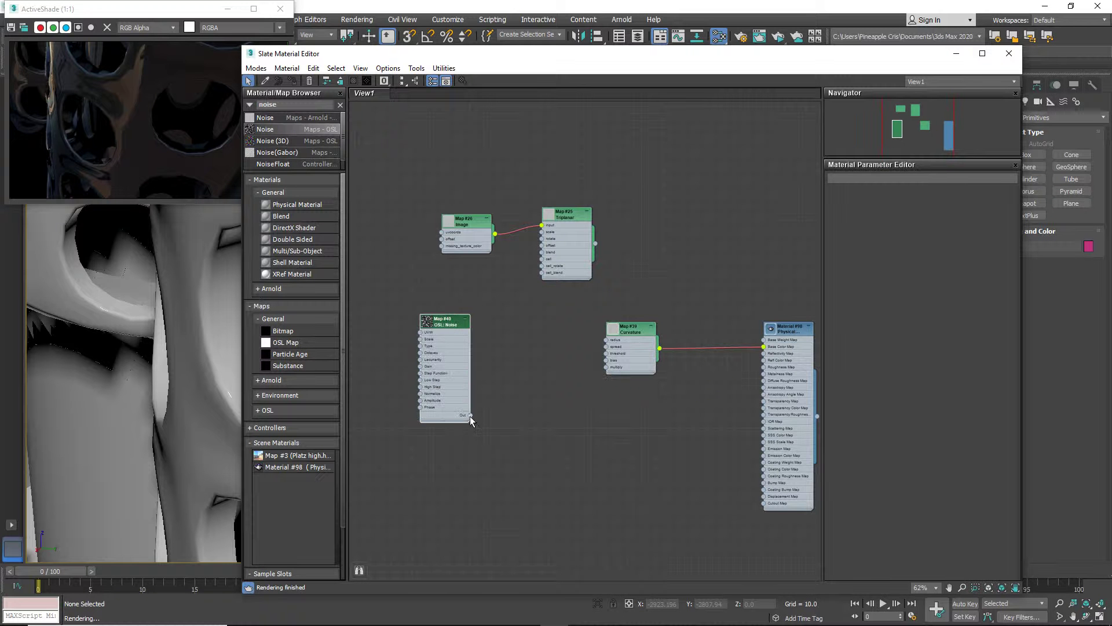
pyautogui.moveTo(471, 416); pyautogui.dragTo(608, 342)
# Open the OSL Noise parameters and set Low Step 0.35 with a first High Step of 0.45.
pyautogui.doubleClick(442, 326)
pyautogui.click(429, 322)
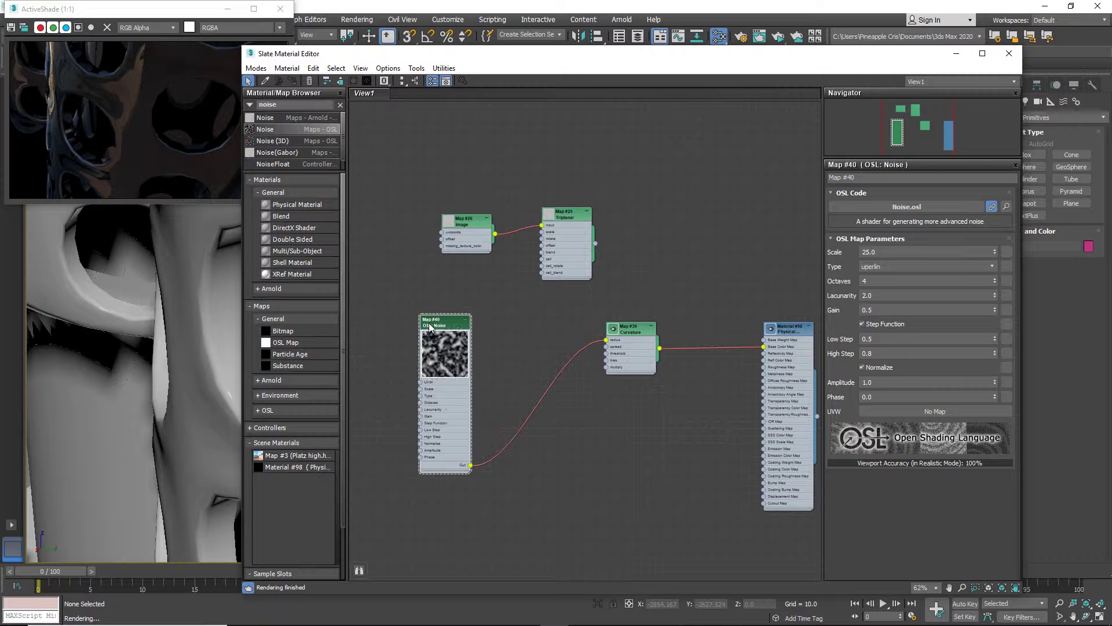
pyautogui.click(891, 339)
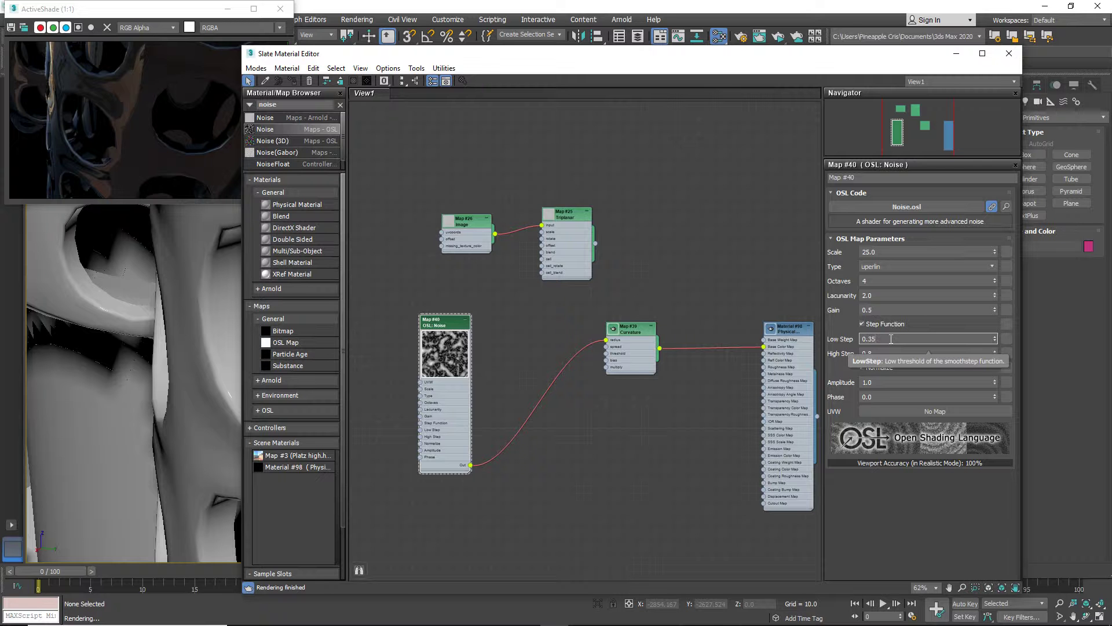
pyautogui.press('Tab')
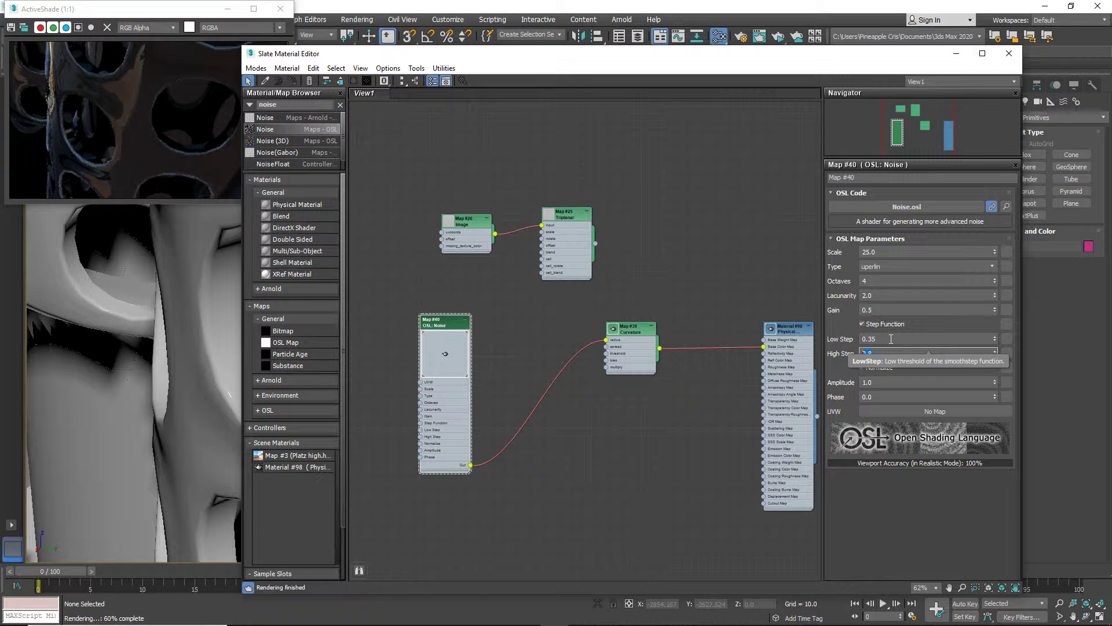
pyautogui.write('0.45')
pyautogui.press('Tab')
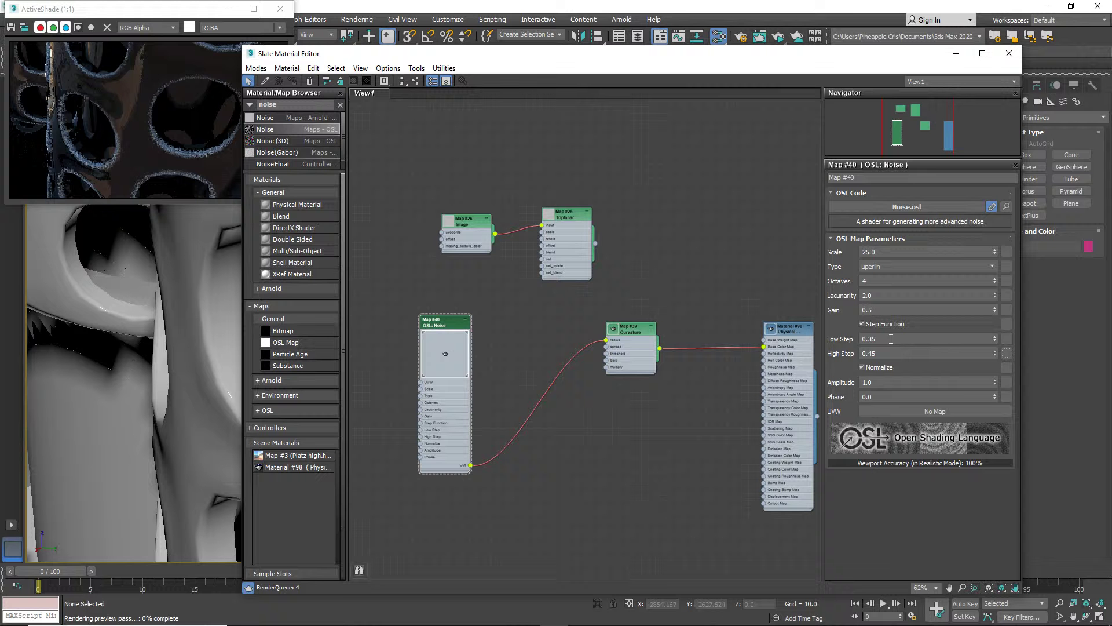
pyautogui.doubleClick(449, 352)
pyautogui.doubleClick(429, 329)
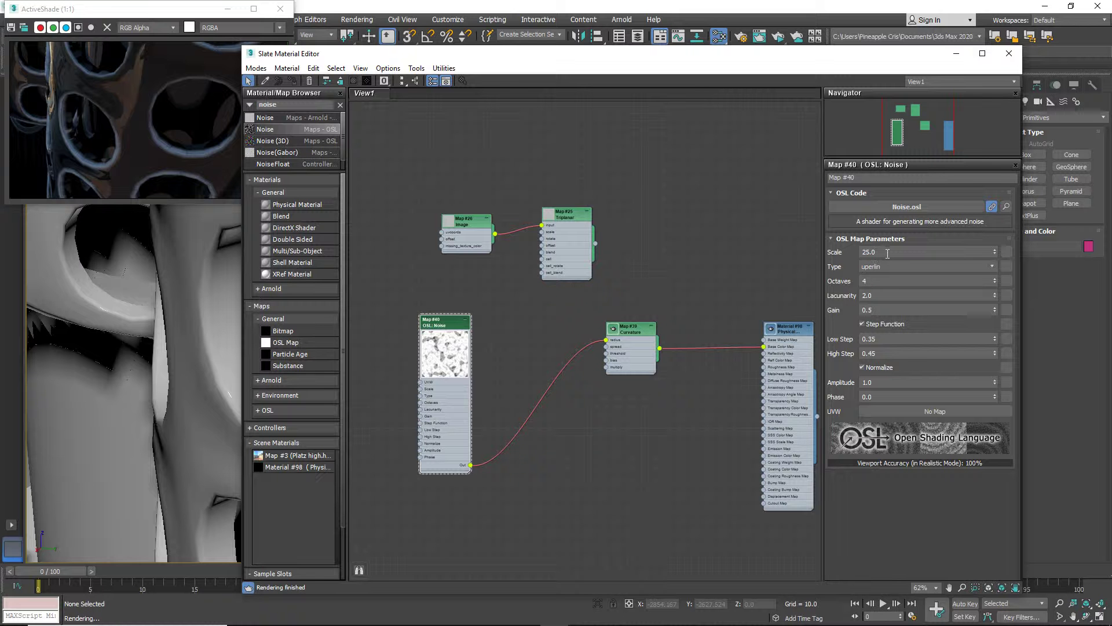
# Change the OSL Noise High Step to 0.55 and Phase to 0.5.
pyautogui.doubleClick(876, 354)
pyautogui.write('0.55')
pyautogui.press('Return')
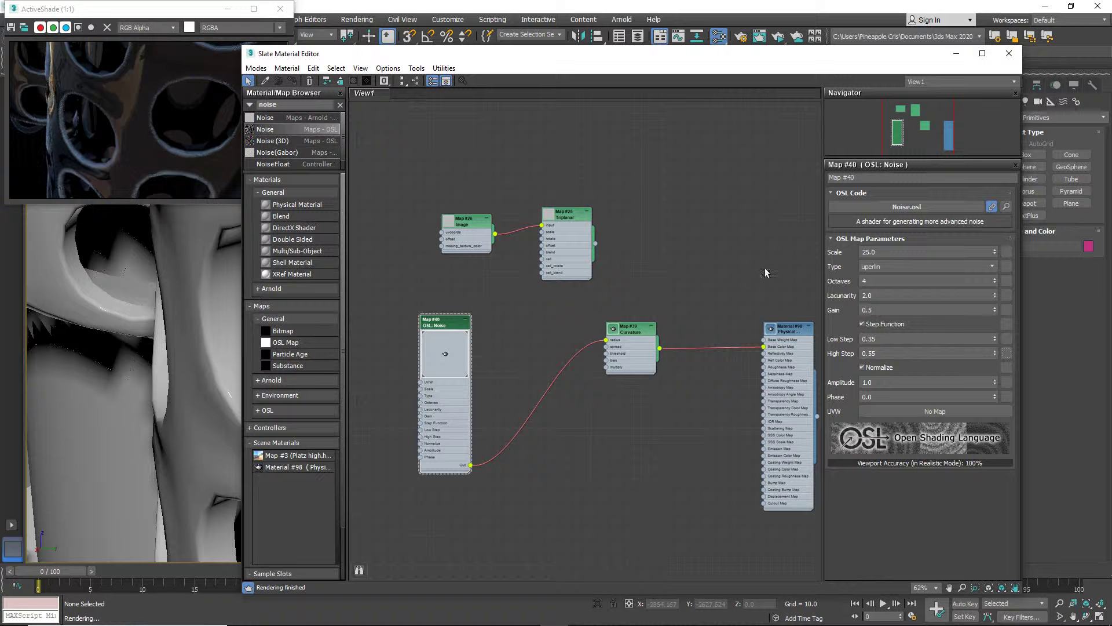
pyautogui.click(881, 397)
pyautogui.write('0.5')
pyautogui.press('Return')
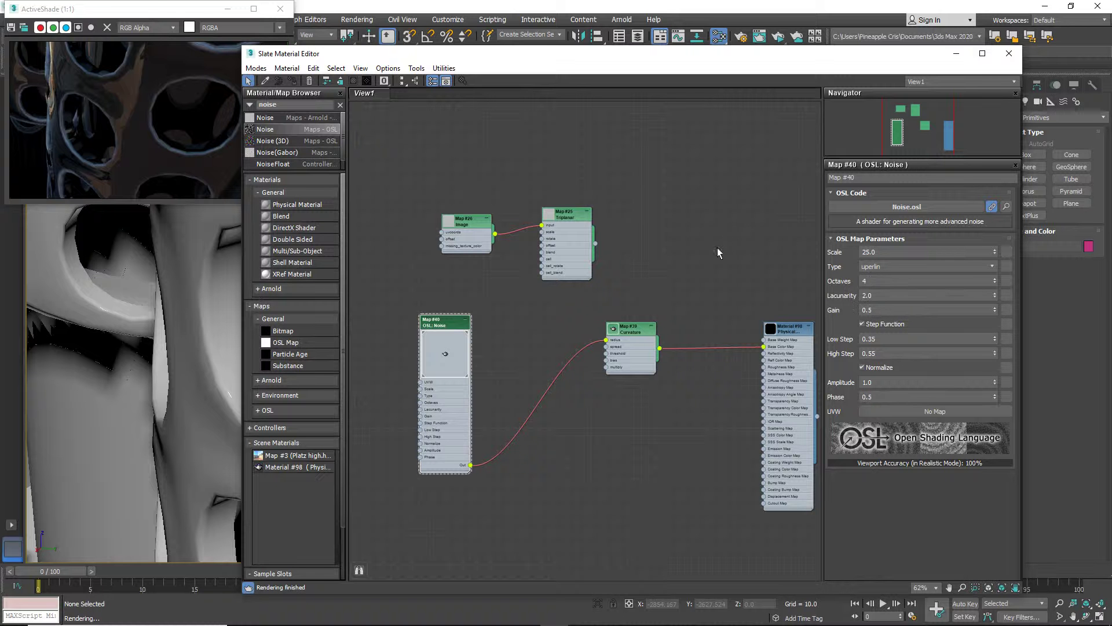
# Move the Noise and Curvature nodes together and regroup the Image and Triplanar nodes above them.
pyautogui.moveTo(401, 298); pyautogui.dragTo(658, 515)
pyautogui.moveTo(636, 335); pyautogui.dragTo(536, 330)
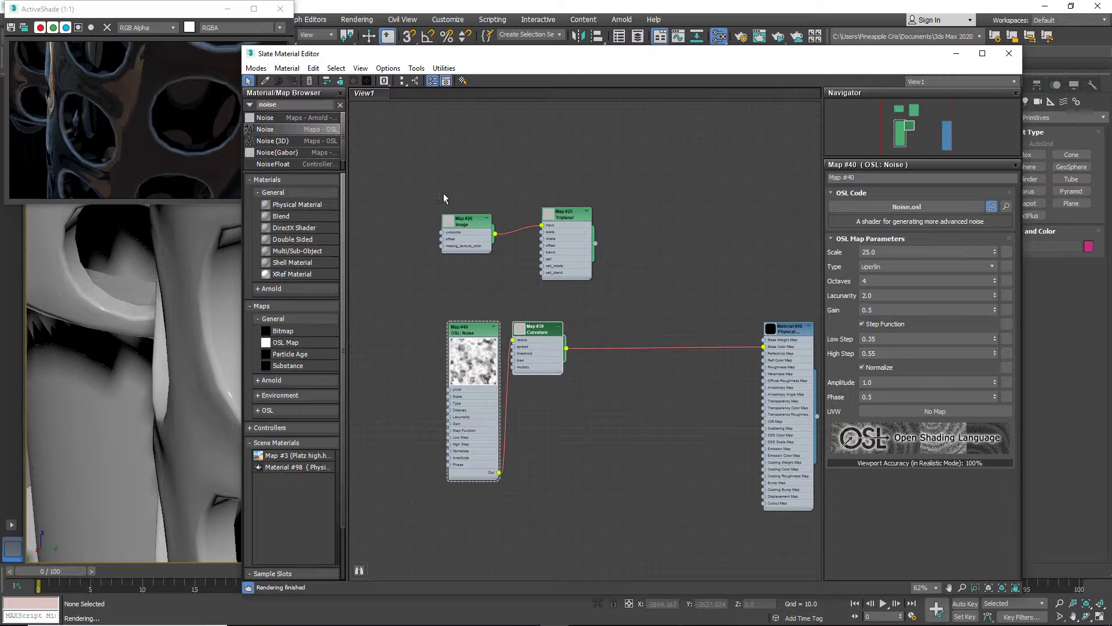
pyautogui.moveTo(463, 222); pyautogui.dragTo(490, 214)
pyautogui.moveTo(586, 186); pyautogui.dragTo(458, 278)
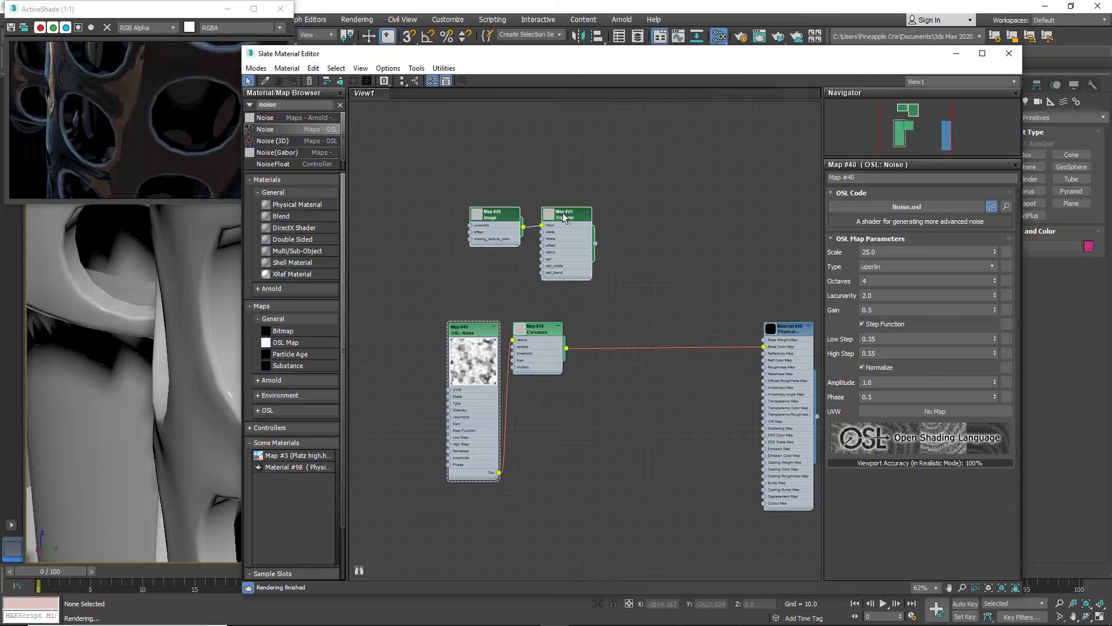
pyautogui.moveTo(563, 217); pyautogui.dragTo(532, 235)
pyautogui.click(584, 242)
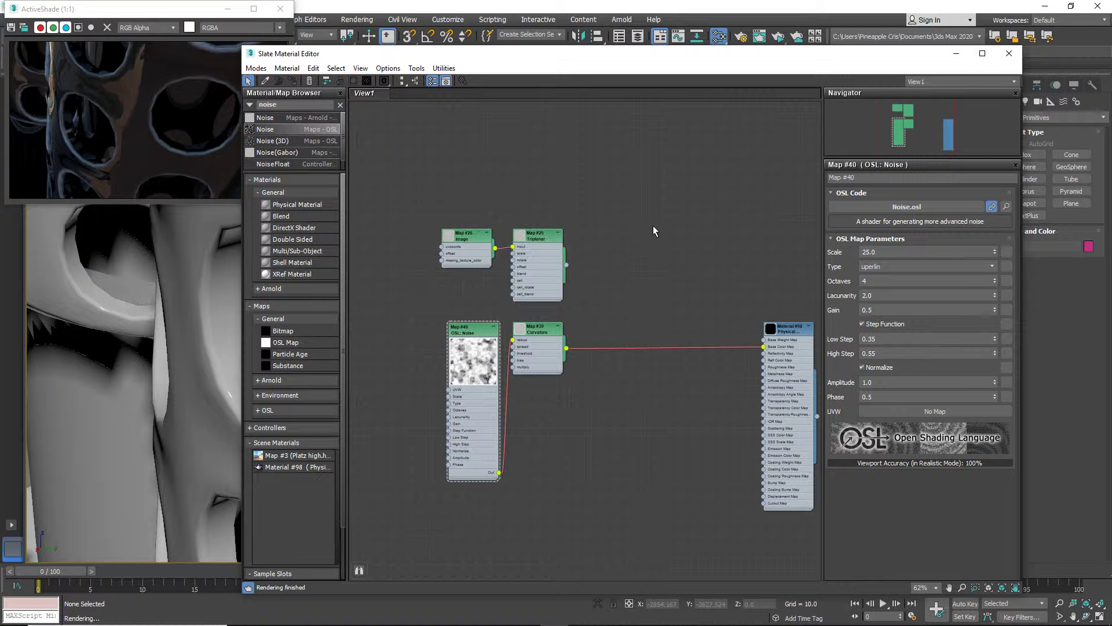
# Add a Mix RGBA map from a 'mix' search, wire Triplanar into its input1, and raise the Image/Triplanar pair.
pyautogui.doubleClick(308, 105)
pyautogui.write('mix')
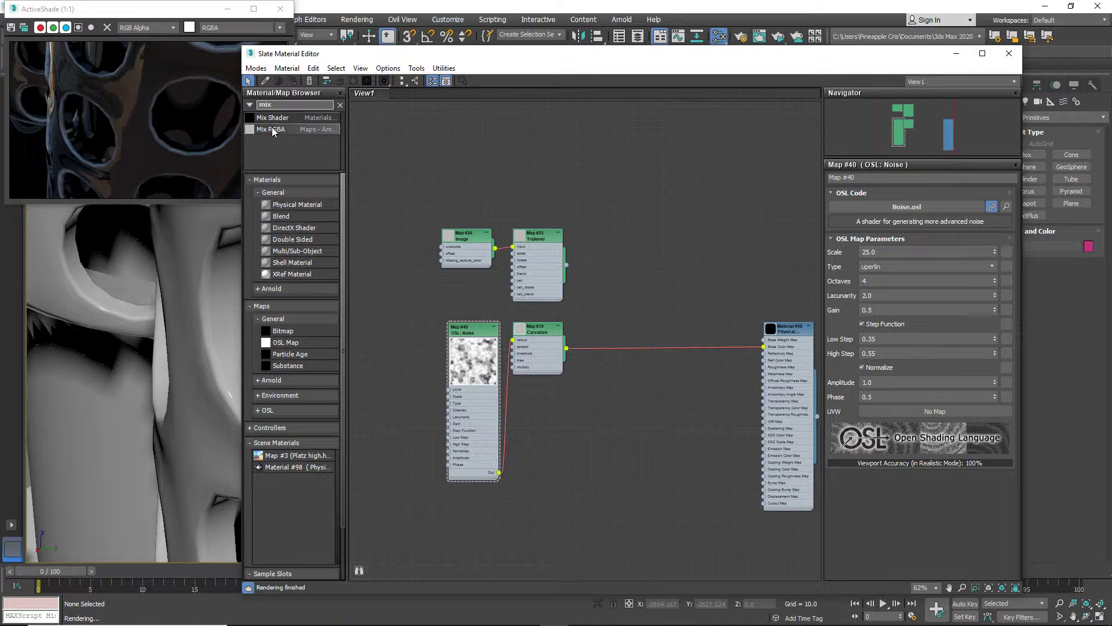
pyautogui.click(269, 128)
pyautogui.moveTo(270, 127); pyautogui.dragTo(638, 210)
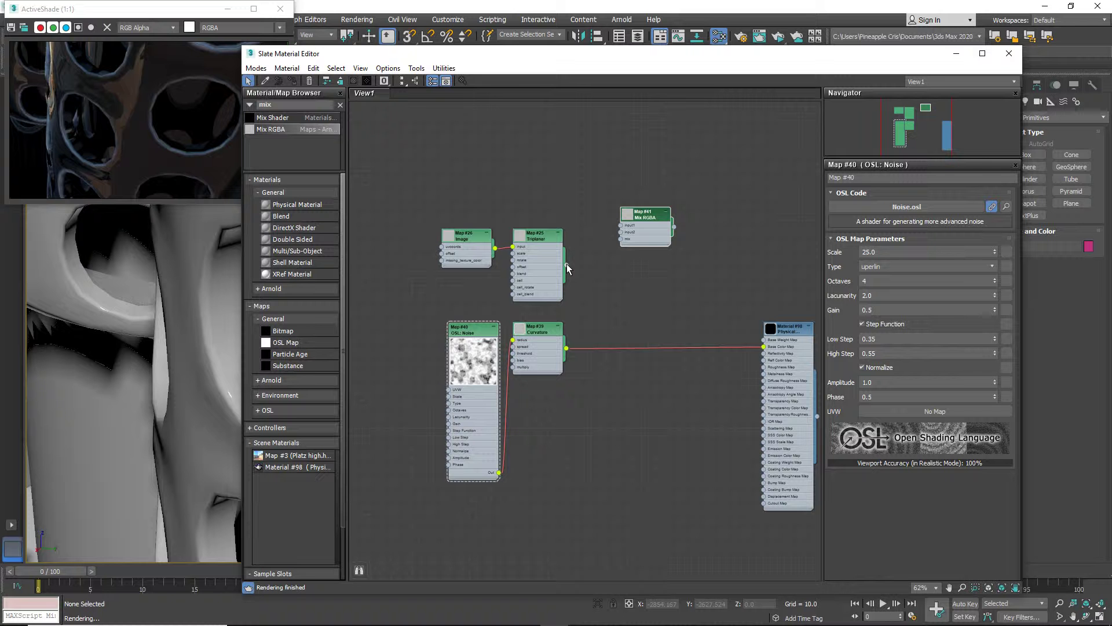
pyautogui.moveTo(617, 224); pyautogui.dragTo(764, 347)
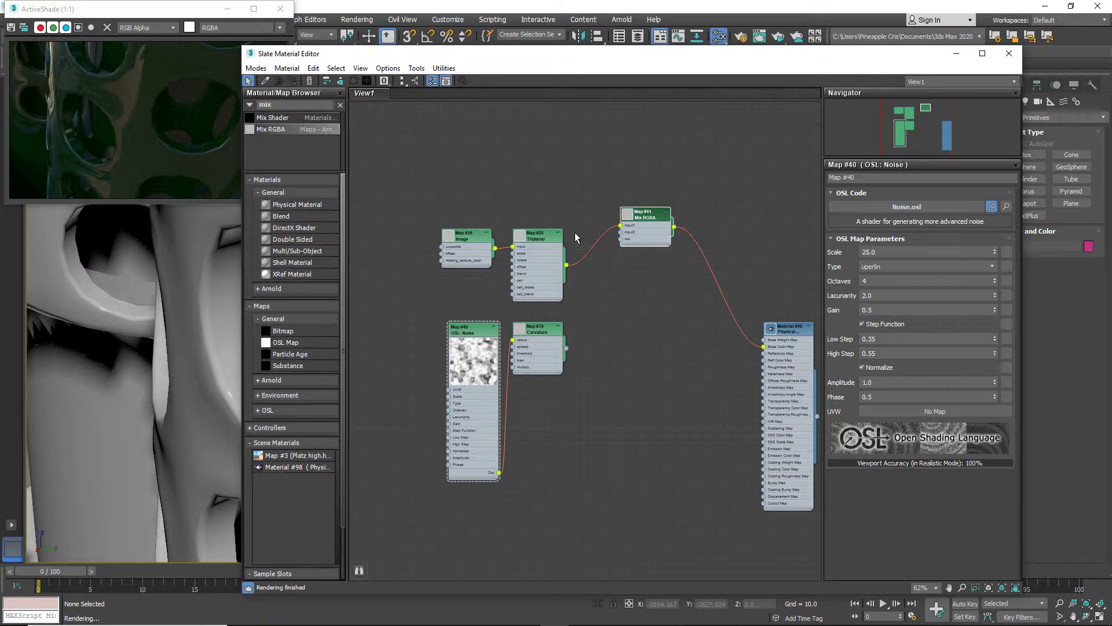
pyautogui.moveTo(437, 213); pyautogui.dragTo(548, 279)
pyautogui.moveTo(544, 235); pyautogui.dragTo(545, 151)
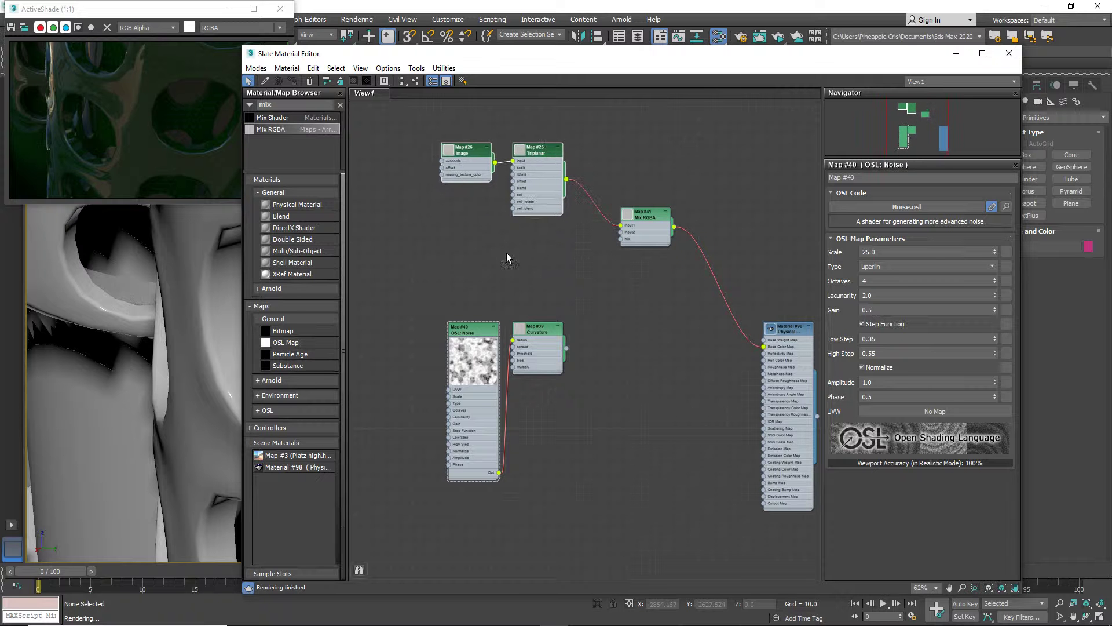
# Clone the Image and Triplanar pair and browse the copied Map #42's filename to Materials Library.
pyautogui.moveTo(420, 132); pyautogui.dragTo(567, 195)
pyautogui.moveTo(539, 151)
pyautogui.keyDown('shift'); pyautogui.mouseDown()
pyautogui.moveTo(542, 241)
pyautogui.moveTo(537, 231)
pyautogui.mouseUp(); pyautogui.keyUp('shift')
pyautogui.click(473, 237)
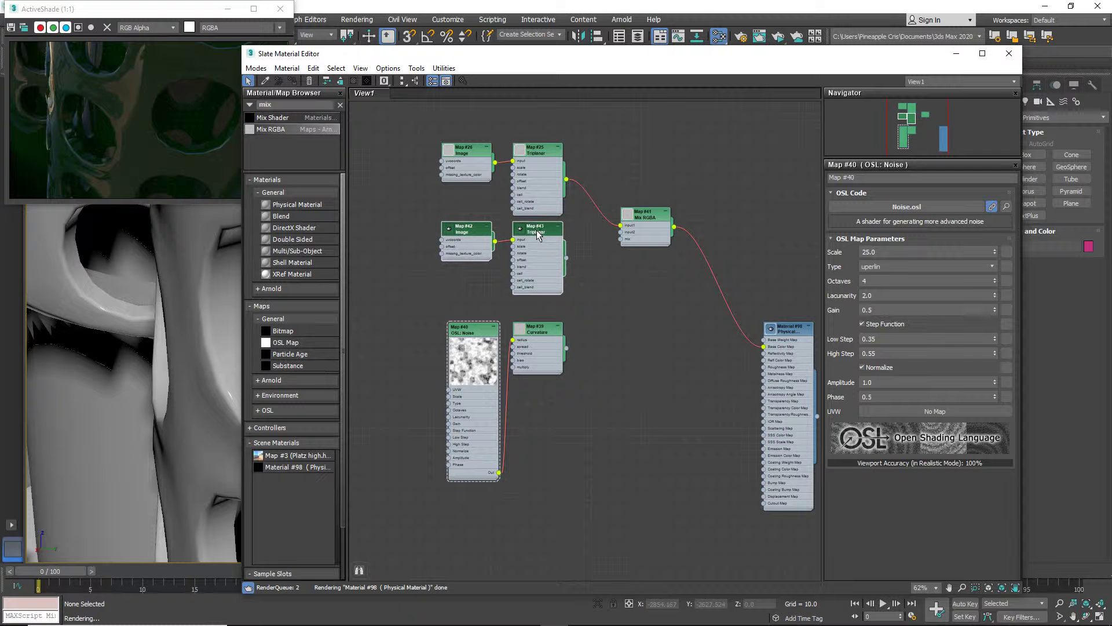
pyautogui.doubleClick(465, 231)
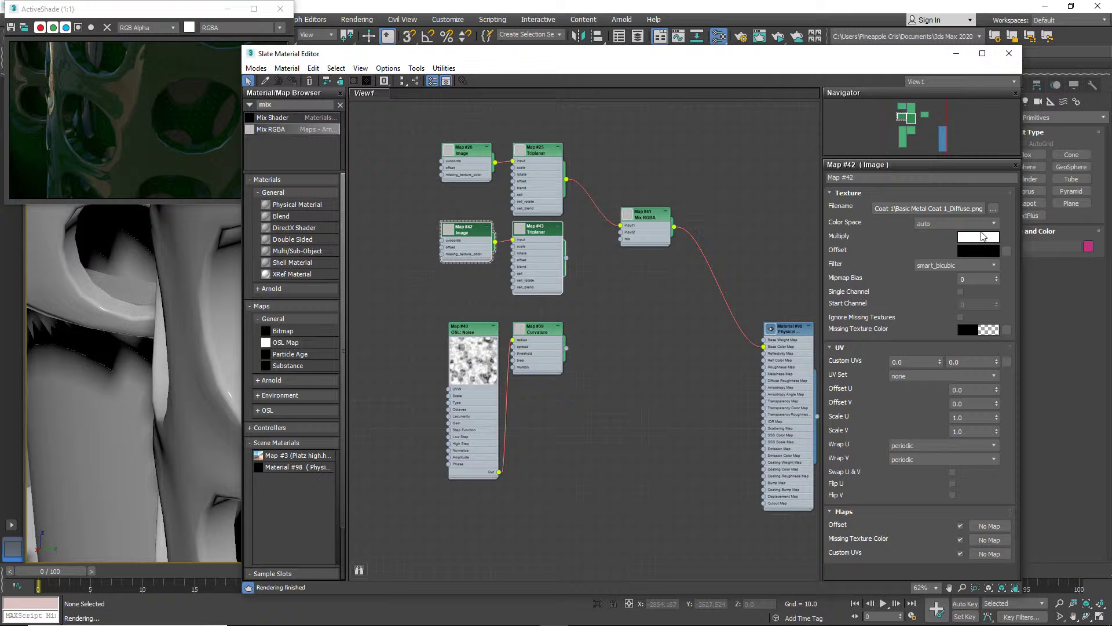
pyautogui.click(992, 209)
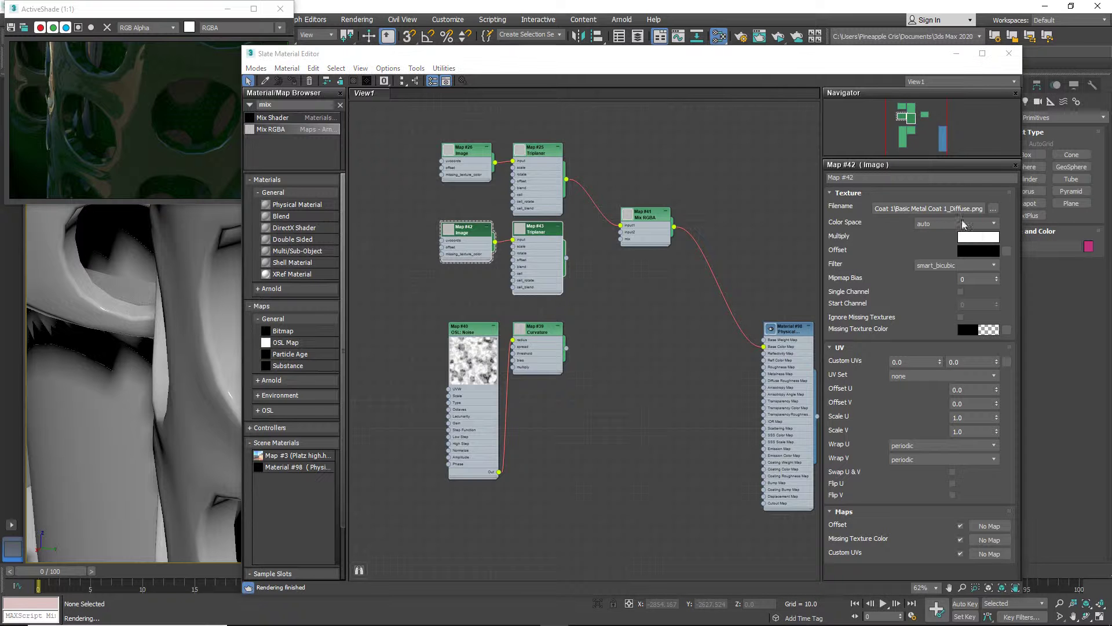
pyautogui.click(476, 101)
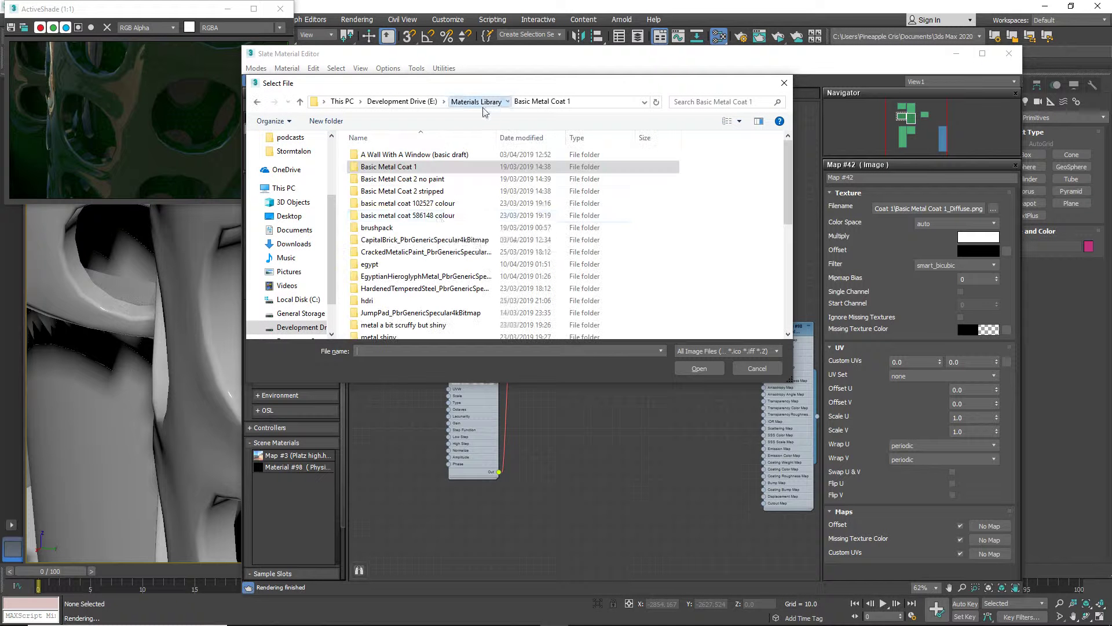
# Load Basic Metal Coat 2 stripped_Gloss.png from the Basic Metal Coat 2 stripped folder into Map #42.
pyautogui.doubleClick(409, 194)
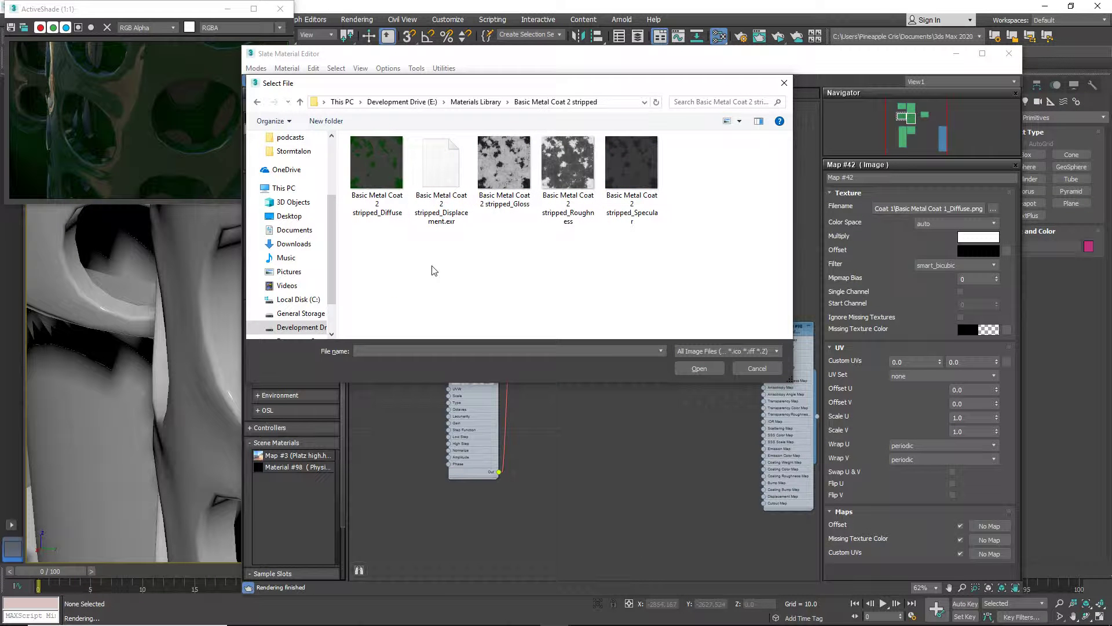
pyautogui.click(502, 182)
pyautogui.doubleClick(502, 182)
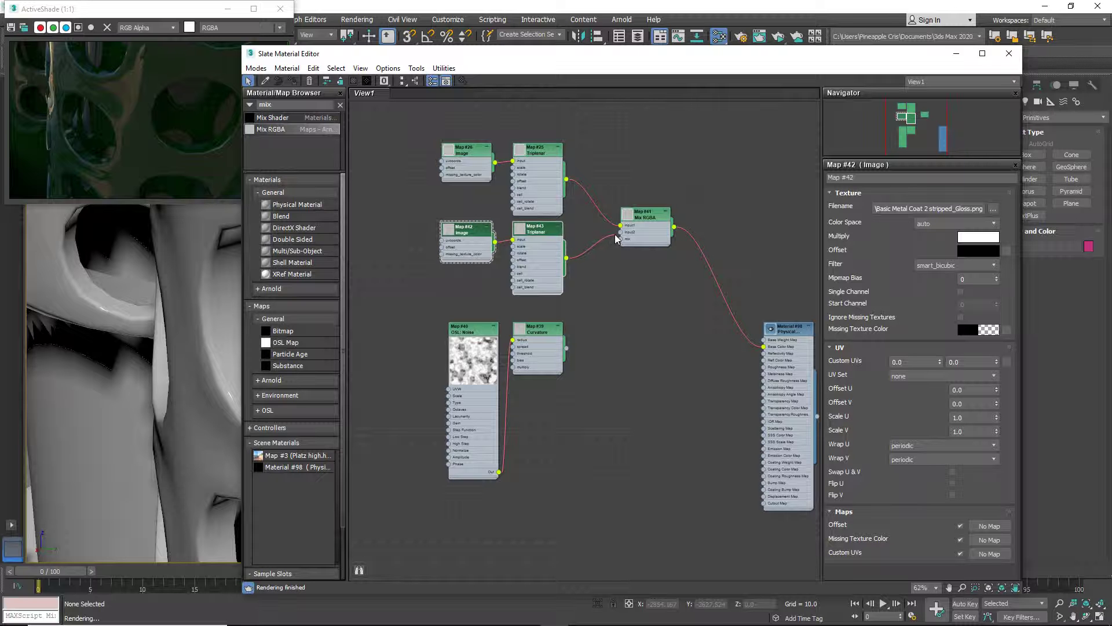
# Wire Map #43 Triplanar's output into Mix RGBA's input2 and start a link from Curvature.
pyautogui.moveTo(615, 235); pyautogui.dragTo(621, 232)
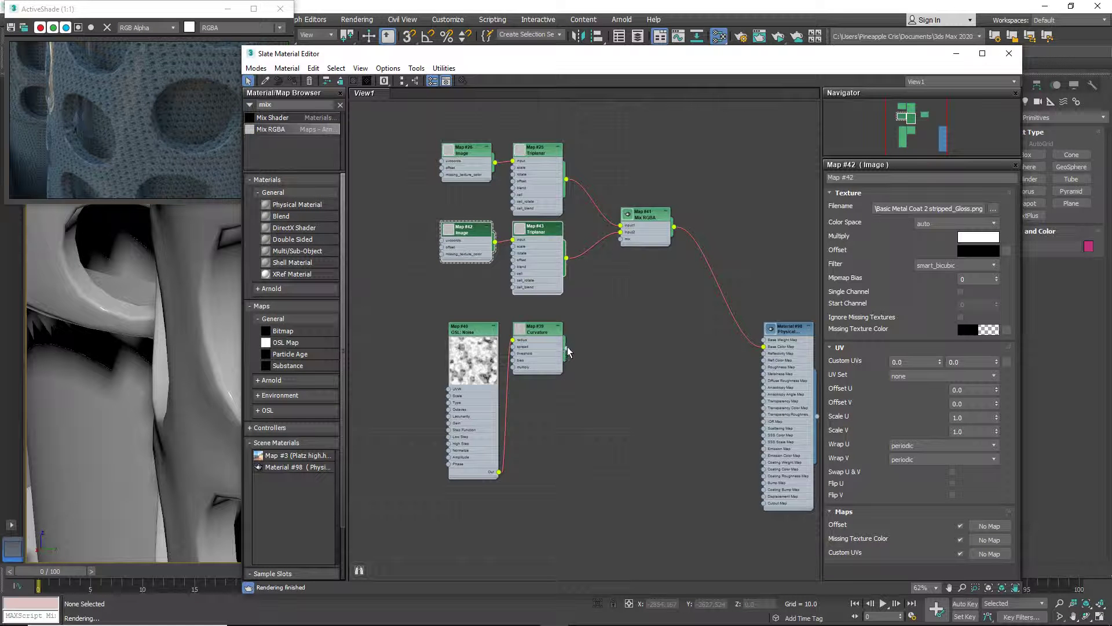
pyautogui.moveTo(568, 348); pyautogui.dragTo(582, 333)
# Set the Curvature Output to 'both' and connect it to Mix RGBA's mix input.
pyautogui.click(541, 334)
pyautogui.doubleClick(543, 329)
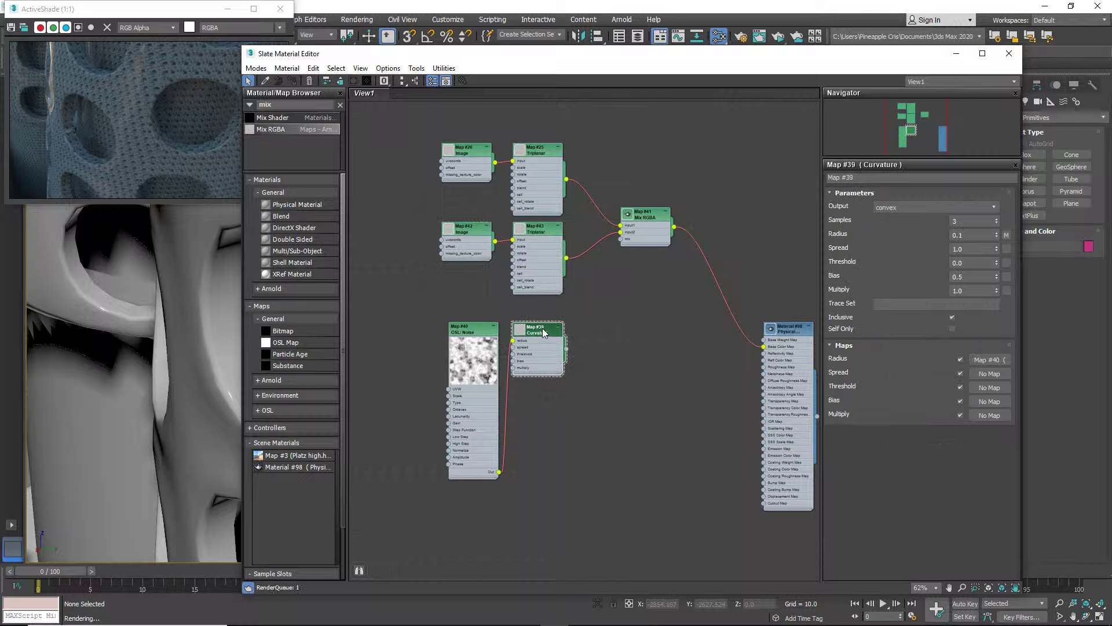
pyautogui.click(906, 207)
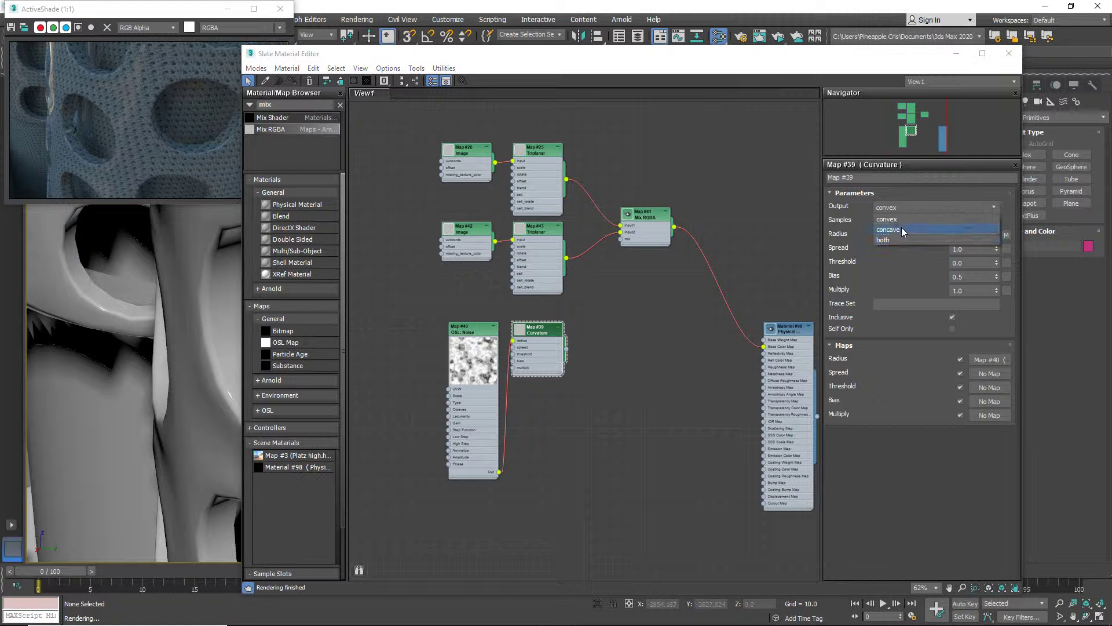
pyautogui.click(900, 240)
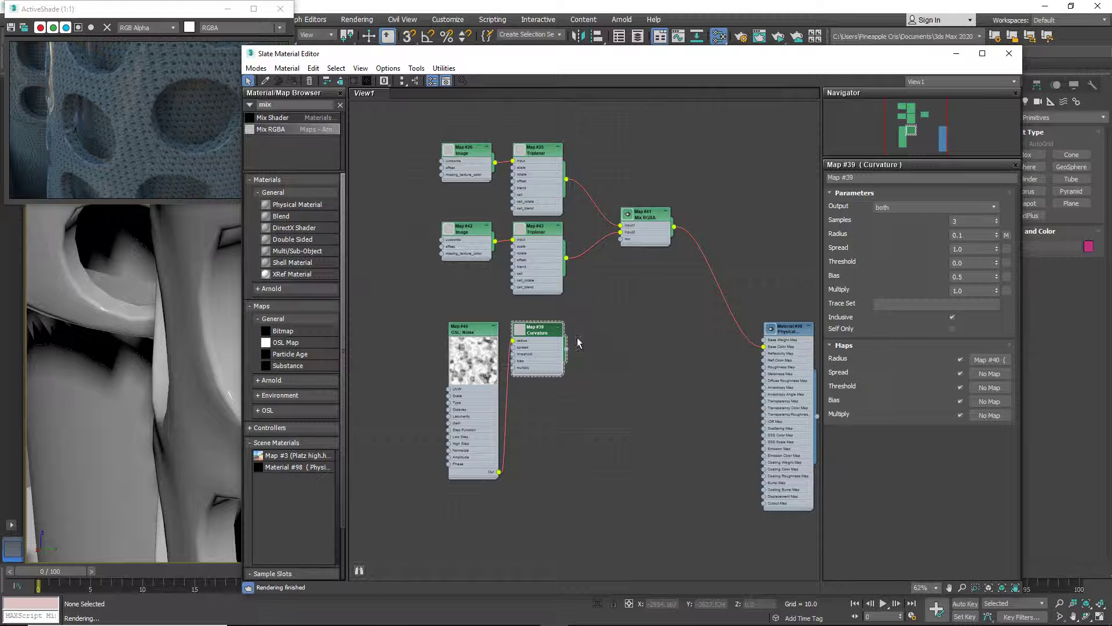
pyautogui.moveTo(567, 349); pyautogui.dragTo(621, 240)
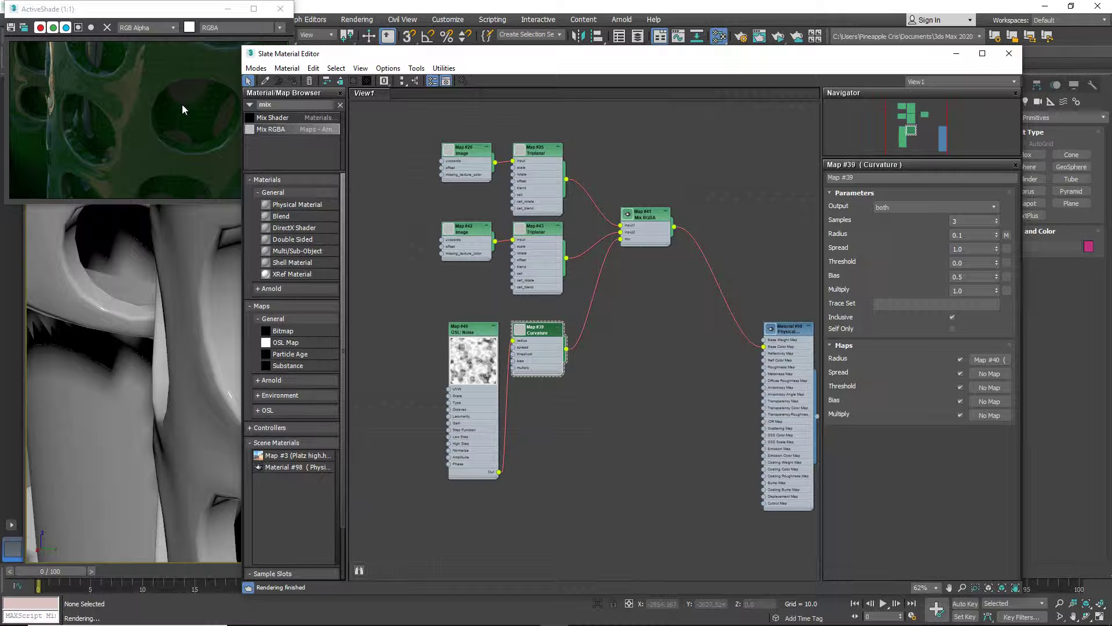
# Set Map #43 Triplanar's Scale to 0.1 on all three axes.
pyautogui.click(539, 232)
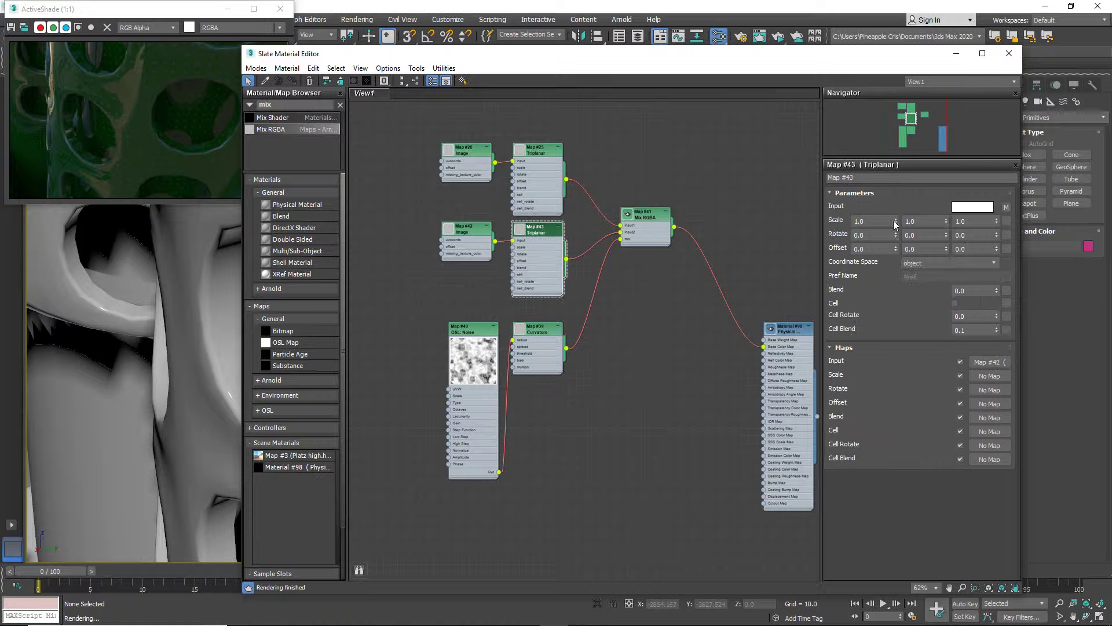
pyautogui.click(872, 220)
pyautogui.write('0.1')
pyautogui.press('Tab')
pyautogui.write('0.1')
pyautogui.press('Tab')
pyautogui.write('0.1')
pyautogui.press('Return')
# Return the Triplanar Scale to 1.0.
pyautogui.doubleClick(867, 220)
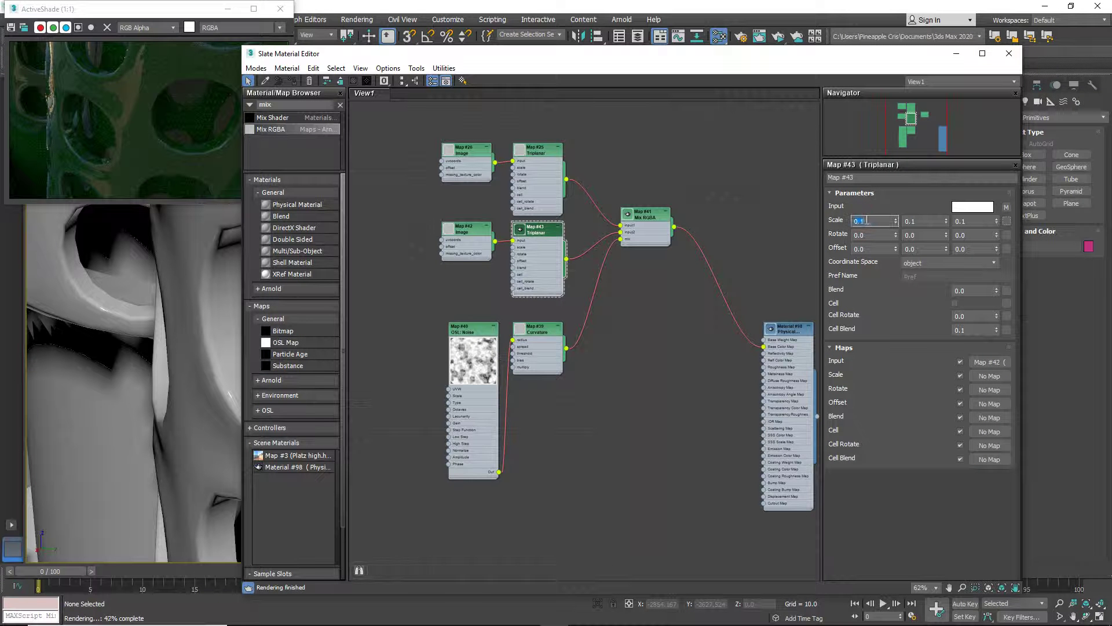
pyautogui.write('1')
pyautogui.press('Return')
pyautogui.keyDown('alt'); pyautogui.moveTo(189, 342); pyautogui.dragTo(122, 294, button='middle'); pyautogui.keyUp('alt')
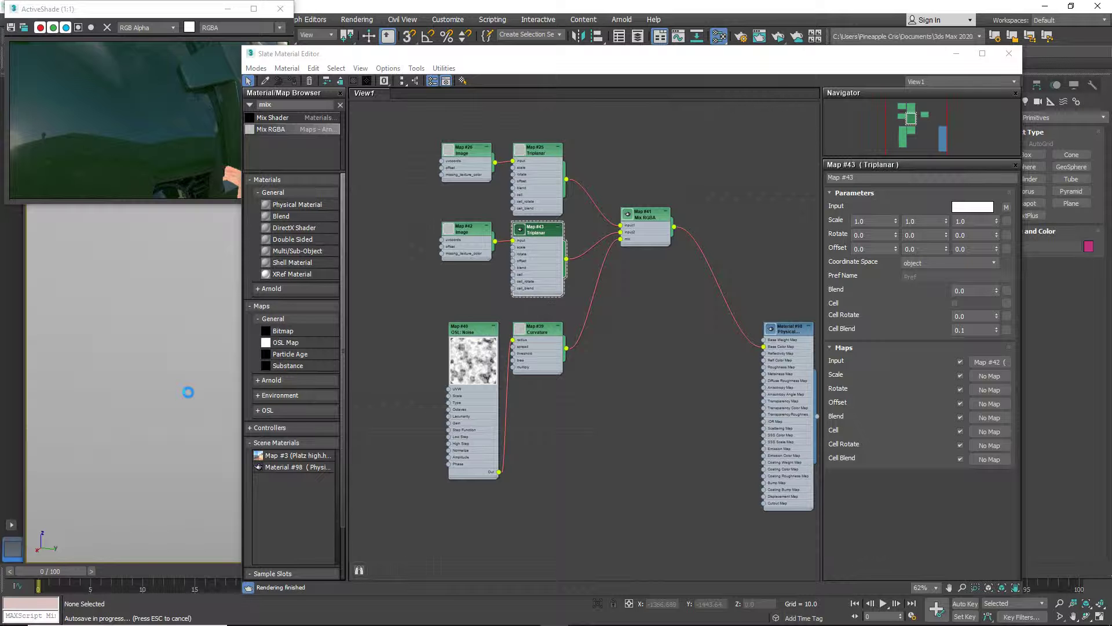
pyautogui.moveTo(186, 390); pyautogui.dragTo(210, 264, button='middle')
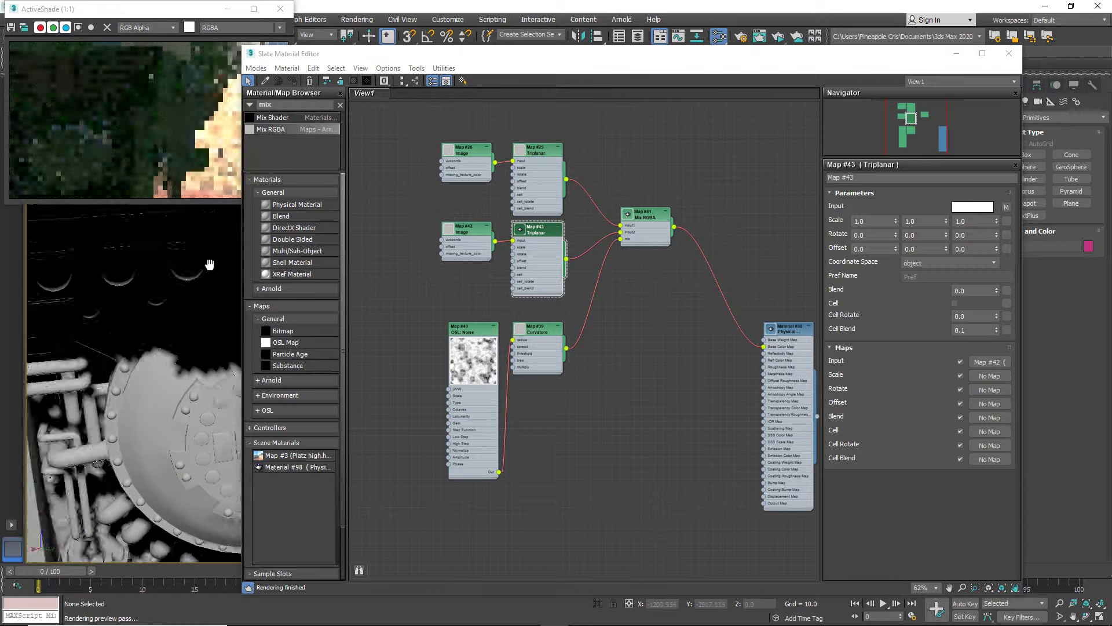
pyautogui.scroll(5, 174, 284)
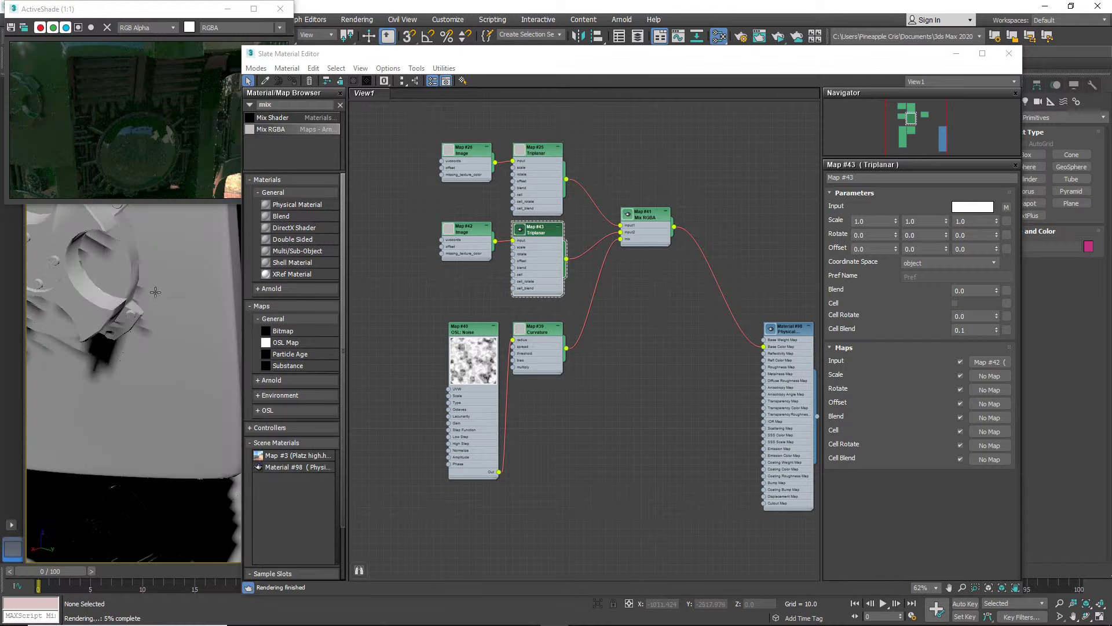
pyautogui.scroll(-3, 162, 293)
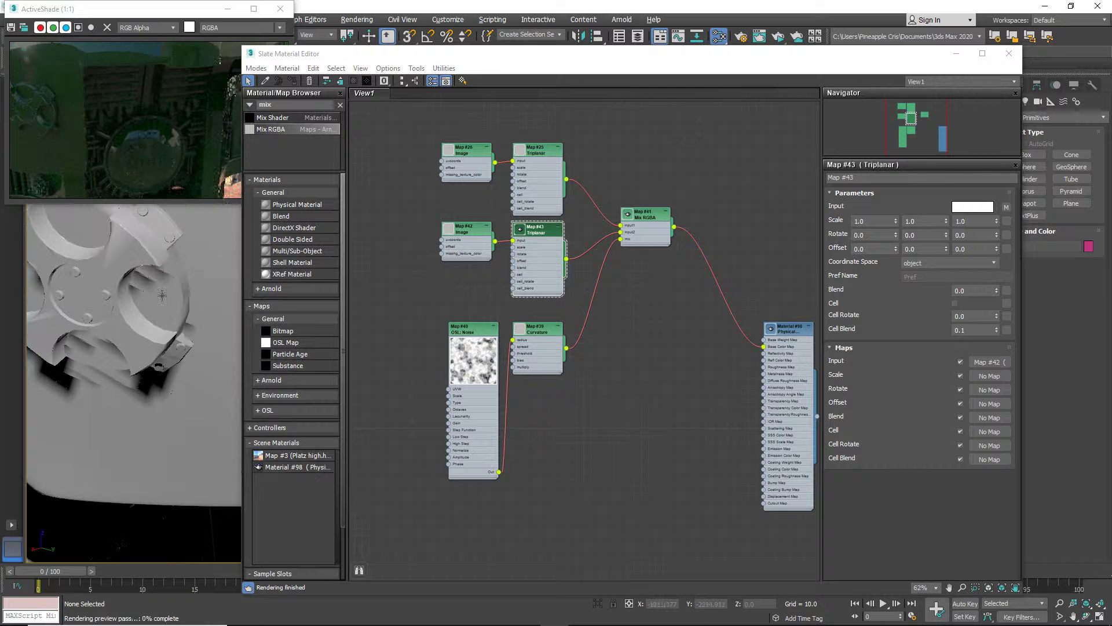
# On the Map #40 OSL Noise node, set Amplitude to 2.0 and High Step to 0.45.
pyautogui.doubleClick(481, 339)
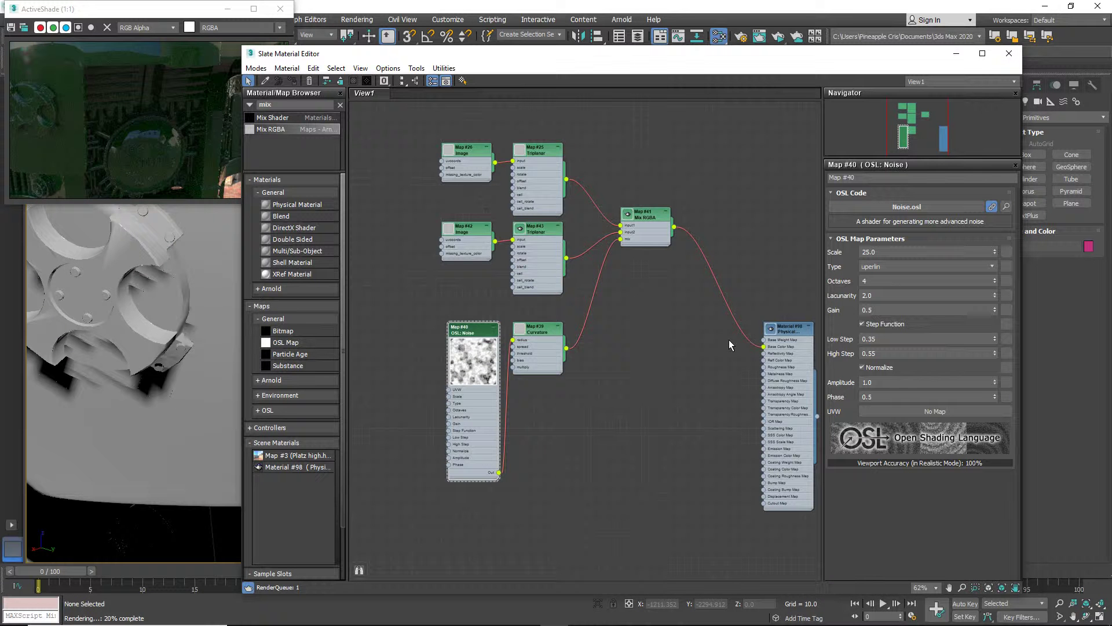
pyautogui.doubleClick(910, 381)
pyautogui.write('2.0')
pyautogui.press('Return')
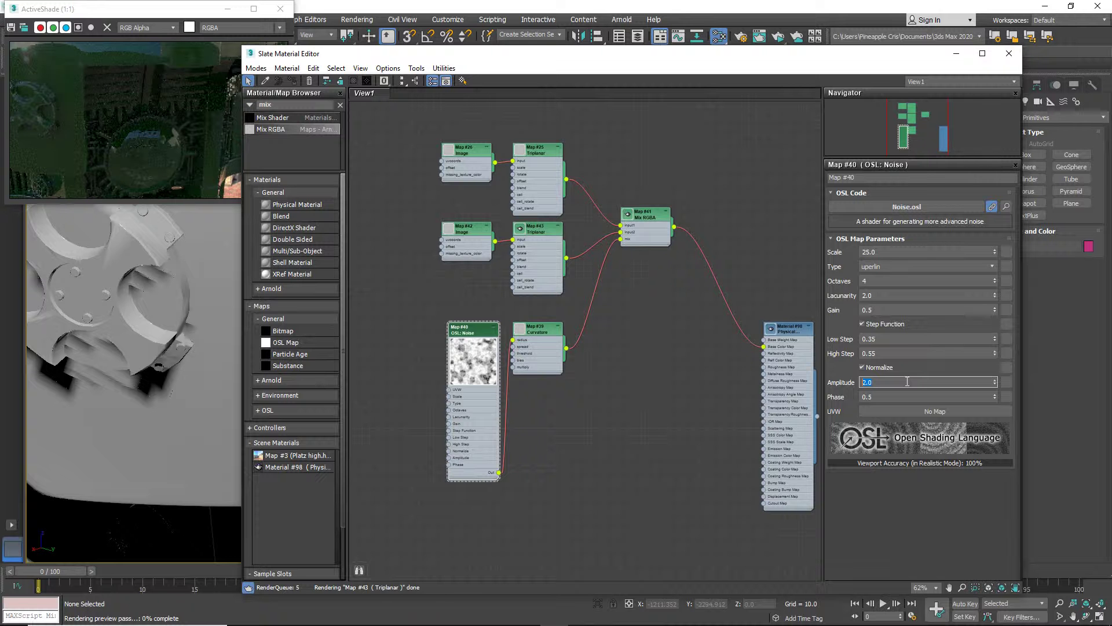
pyautogui.doubleClick(890, 352)
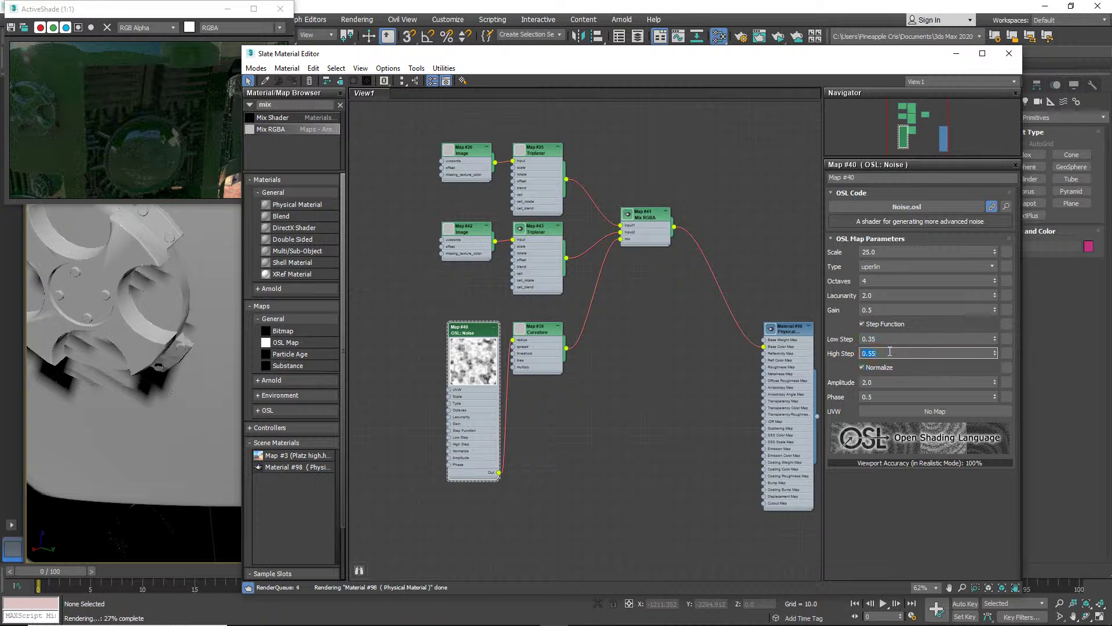
pyautogui.write('0.55')
pyautogui.write('0.45')
pyautogui.press('Return')
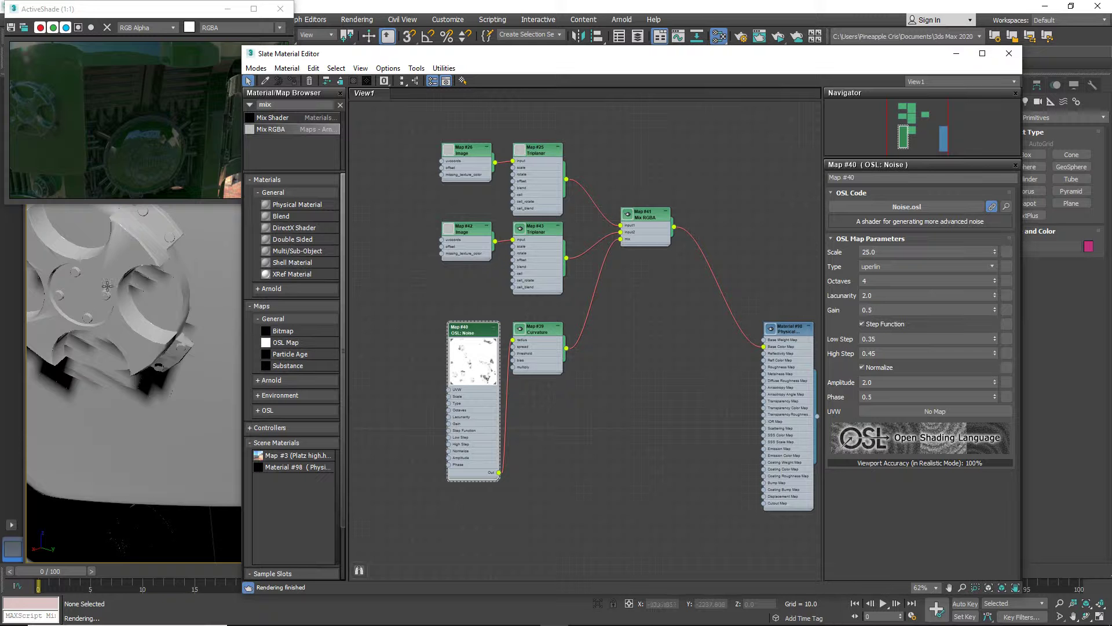
pyautogui.moveTo(108, 285); pyautogui.dragTo(170, 315, button='middle')
pyautogui.scroll(3, 170, 315)
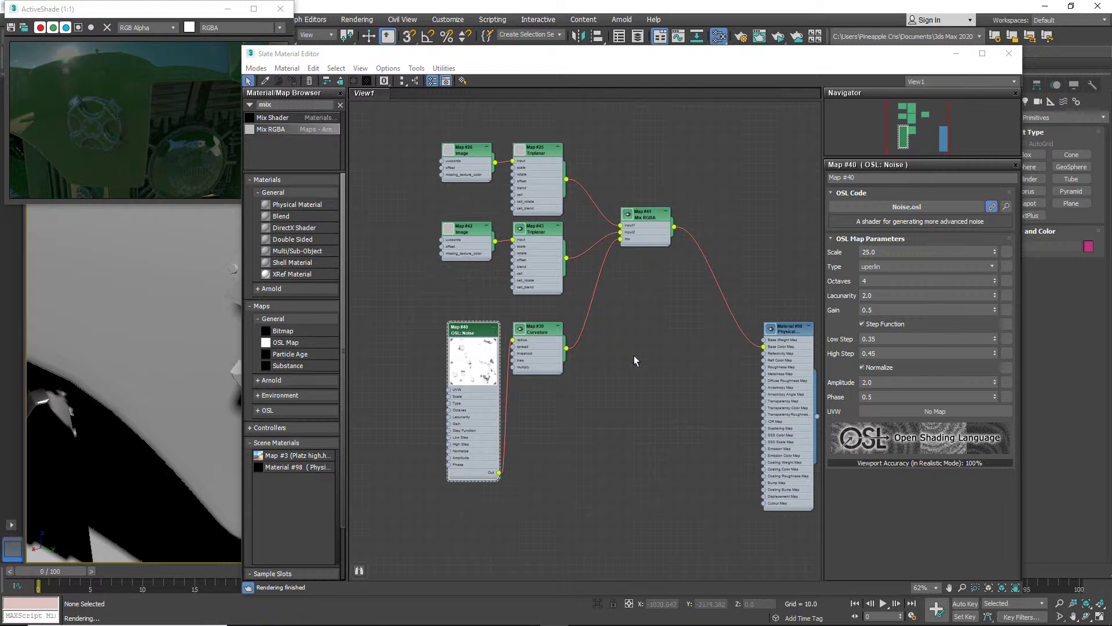
pyautogui.moveTo(567, 348); pyautogui.dragTo(632, 366)
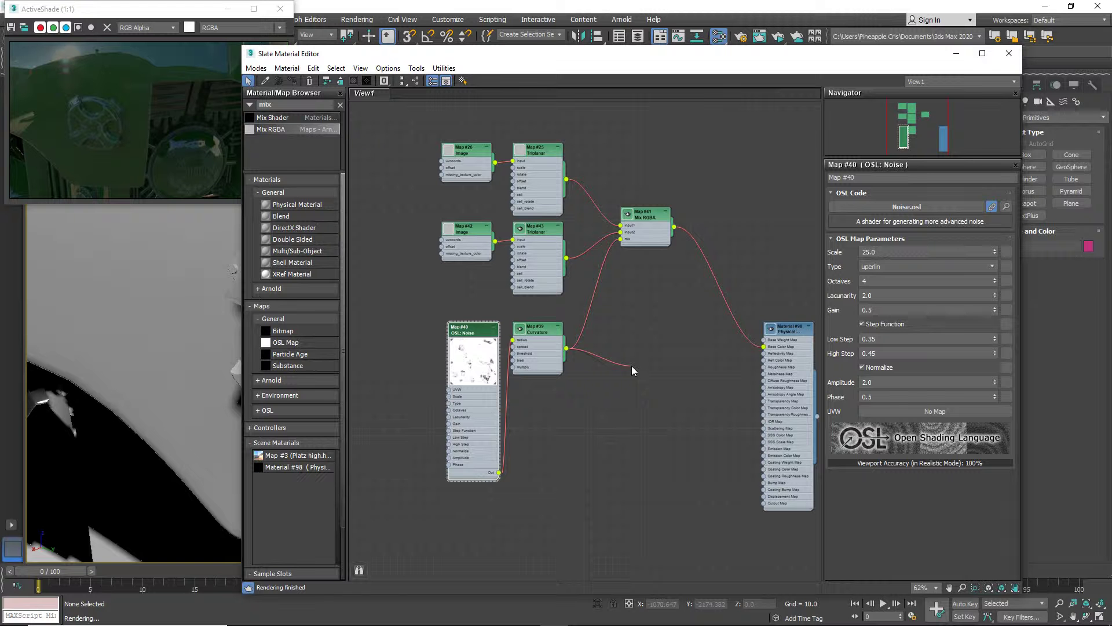
pyautogui.moveTo(631, 366); pyautogui.dragTo(568, 353)
pyautogui.moveTo(607, 379); pyautogui.dragTo(575, 335, button='middle')
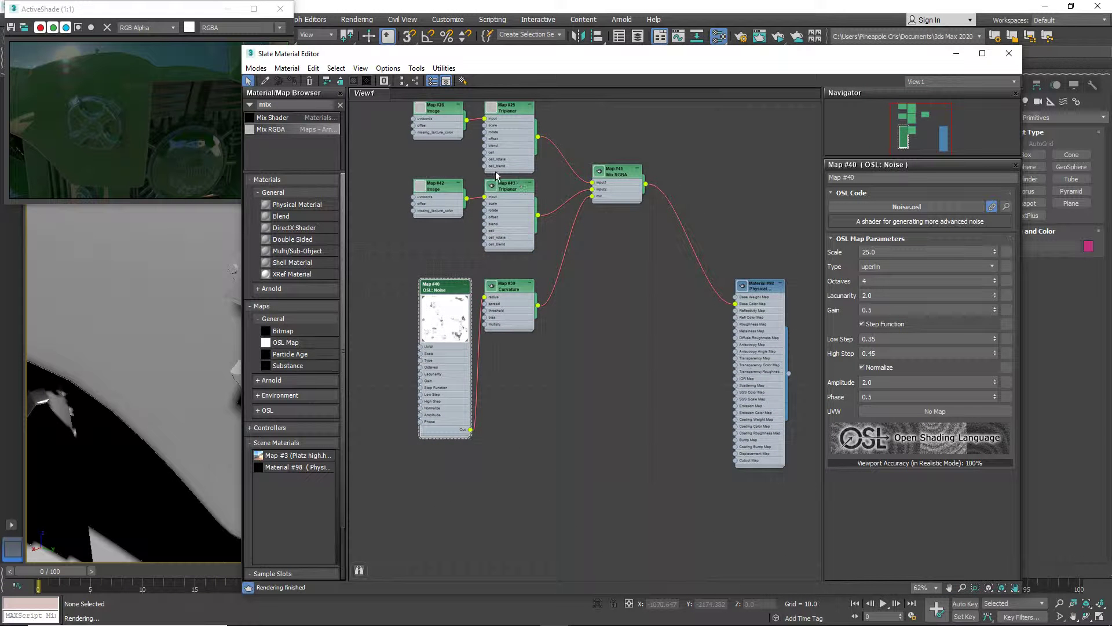
pyautogui.click(507, 191)
pyautogui.doubleClick(309, 106)
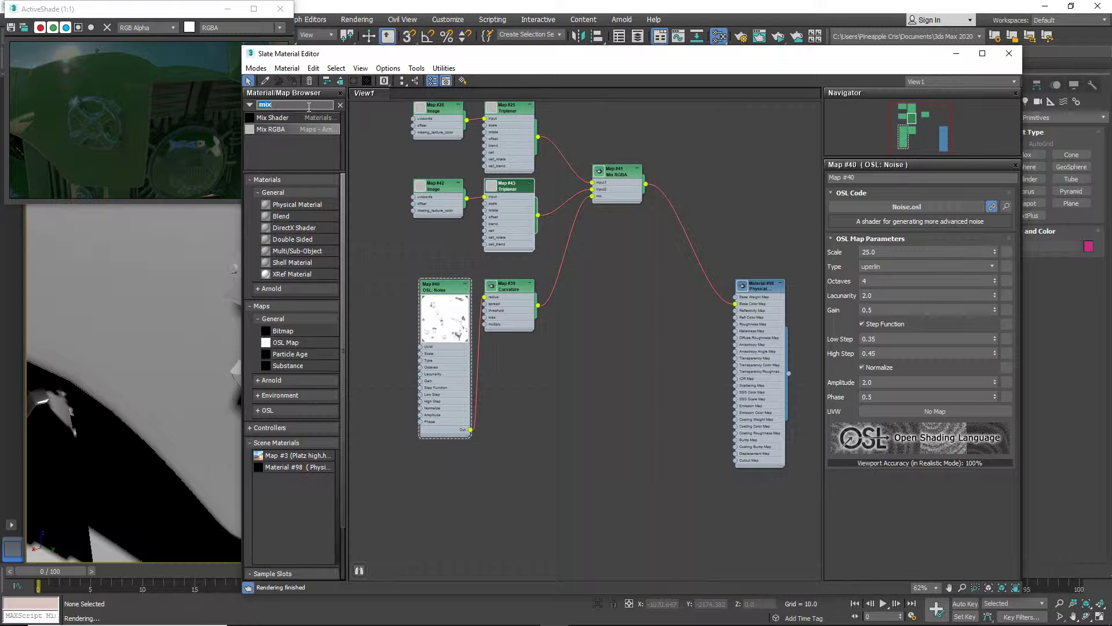
pyautogui.write('triplan')
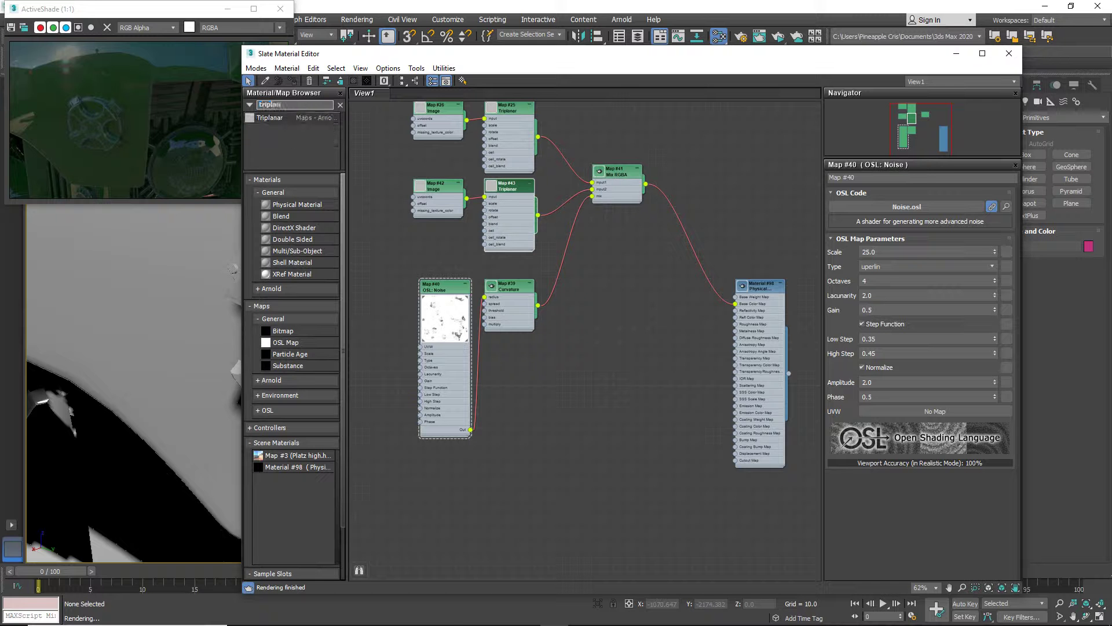
pyautogui.moveTo(270, 118); pyautogui.dragTo(616, 380)
pyautogui.moveTo(538, 306); pyautogui.dragTo(736, 440)
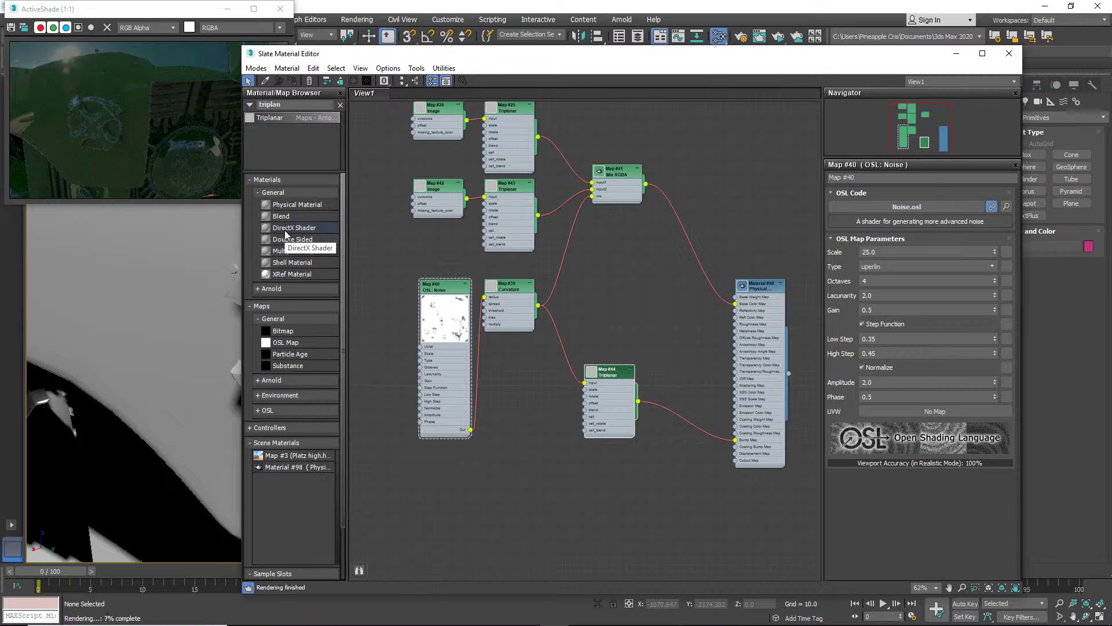
pyautogui.click(610, 374)
pyautogui.press('Delete')
pyautogui.moveTo(592, 339); pyautogui.dragTo(609, 371, button='middle')
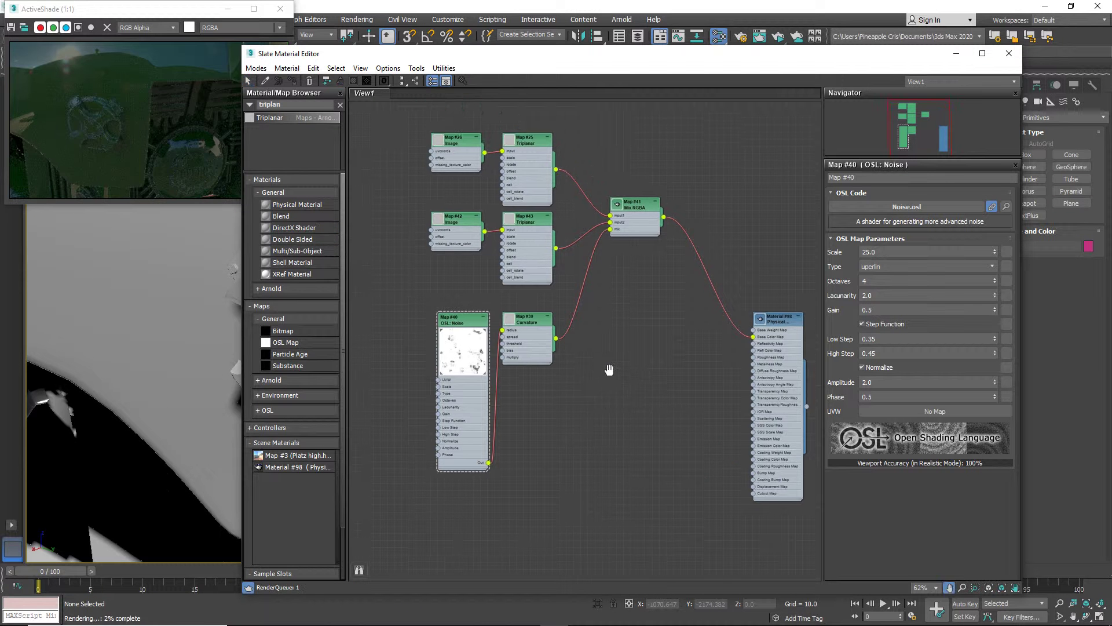